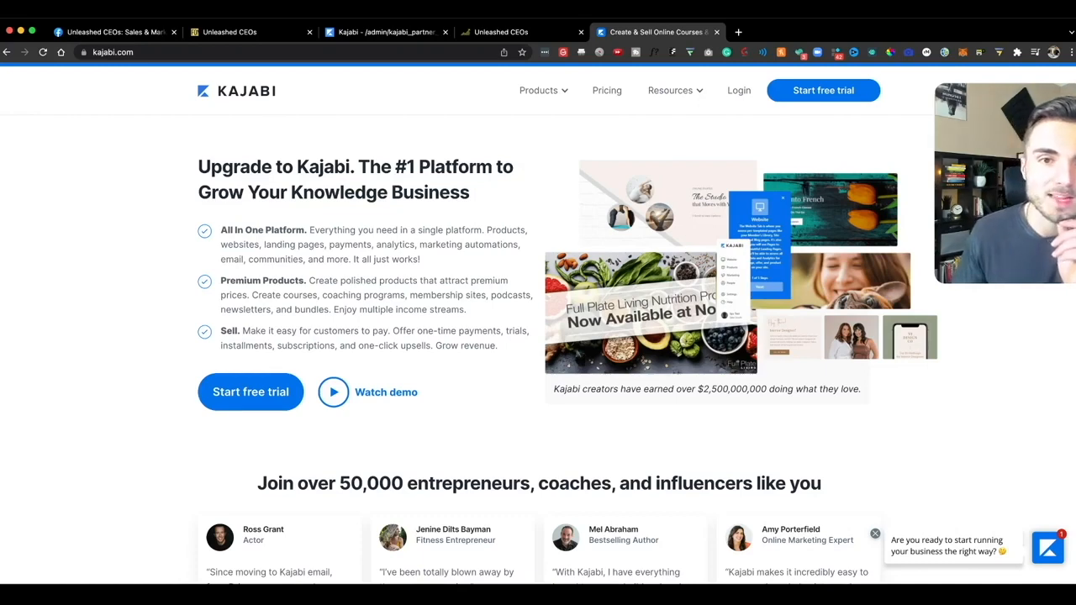
Open the Unleashed CEOs store page and review the coaching program, workshop and masterclass offers it lists
{"action": "key", "text": "ctrl+shift+Tab"}
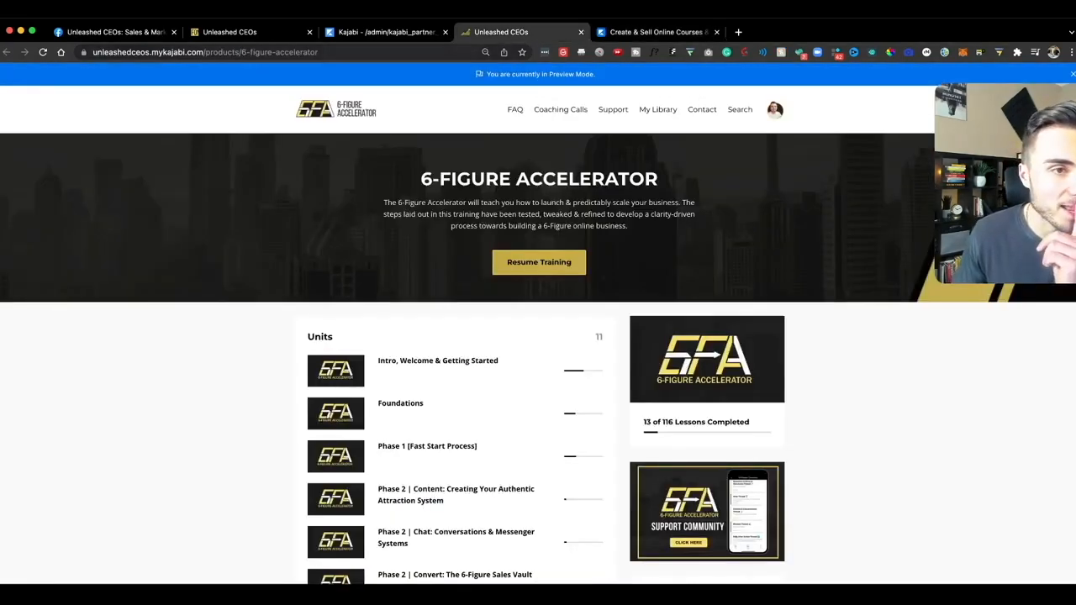
{"action": "key", "text": "ctrl+shift+Tab"}
{"action": "key", "text": "ctrl+shift+Tab"}
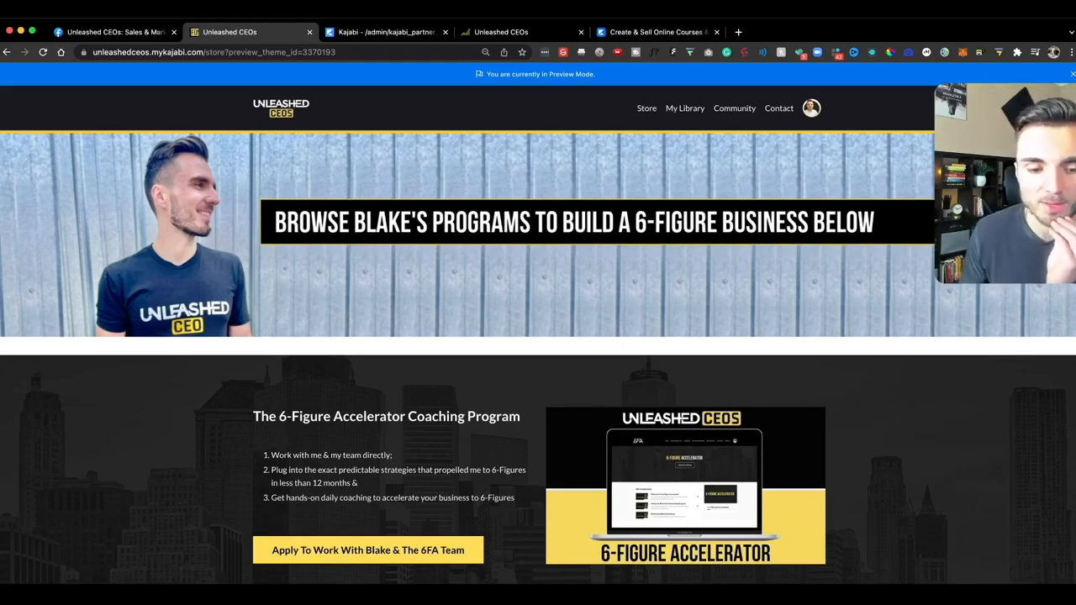
{"action": "scroll", "coordinate": [538, 337], "scroll_direction": "down", "scroll_amount": 3}
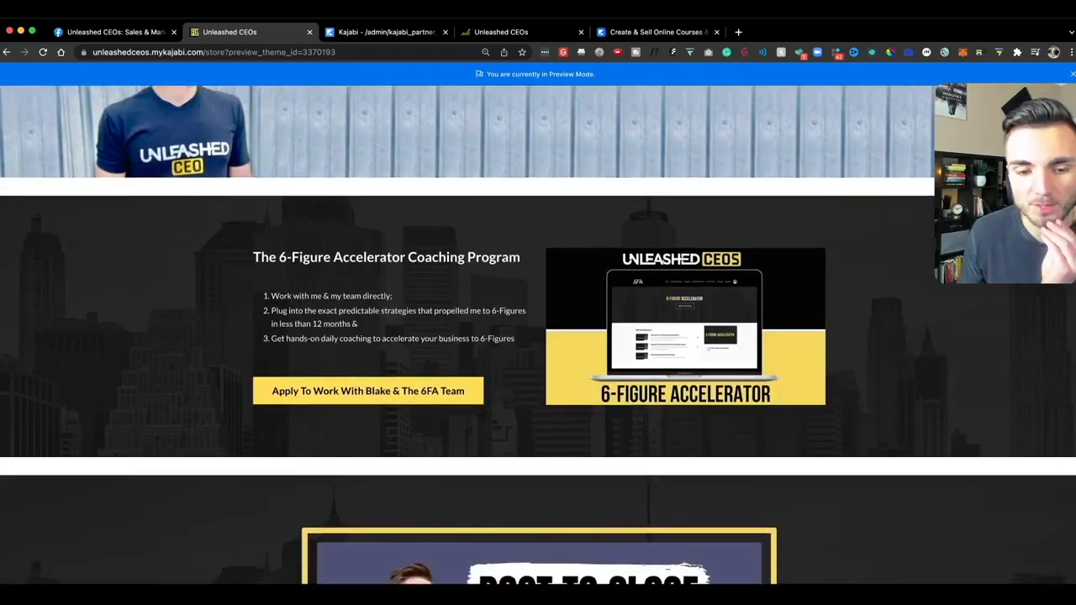
{"action": "scroll", "coordinate": [538, 336], "scroll_direction": "down", "scroll_amount": 4}
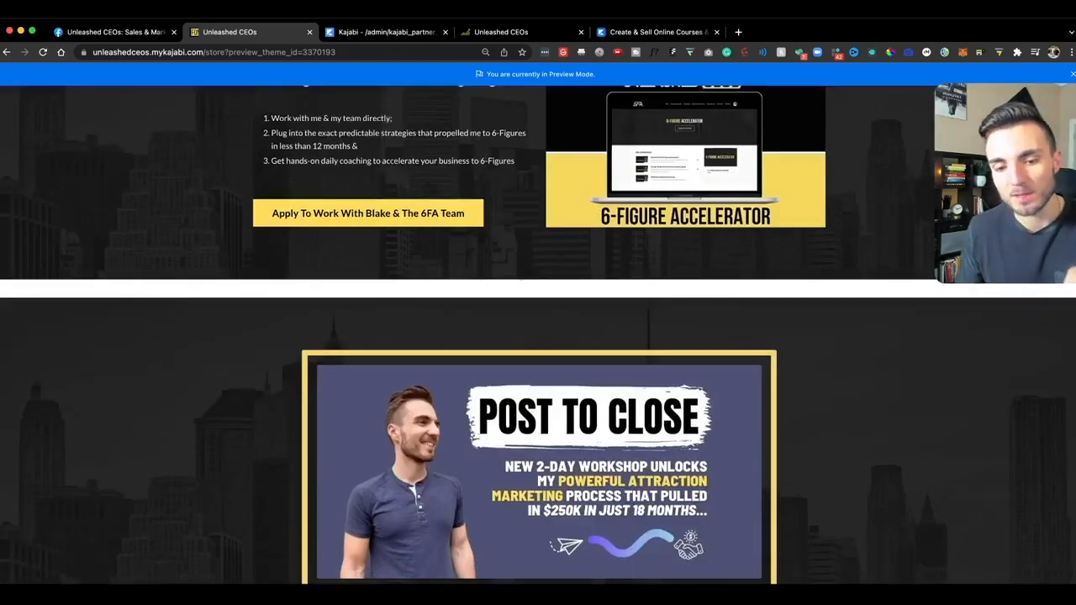
{"action": "scroll", "coordinate": [538, 337], "scroll_direction": "down", "scroll_amount": 1}
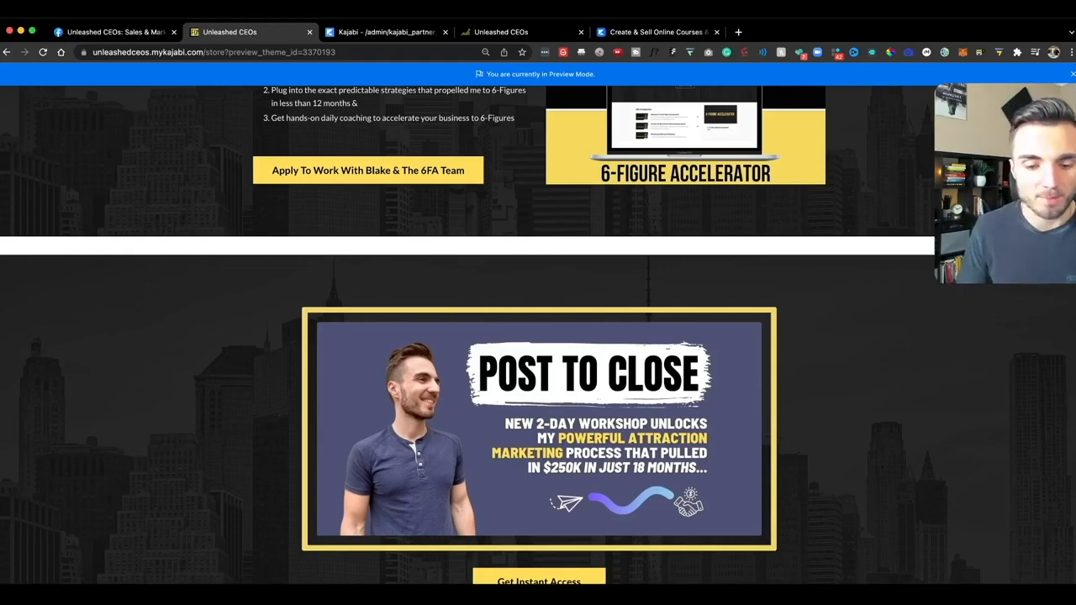
{"action": "scroll", "coordinate": [538, 336], "scroll_direction": "down", "scroll_amount": 5}
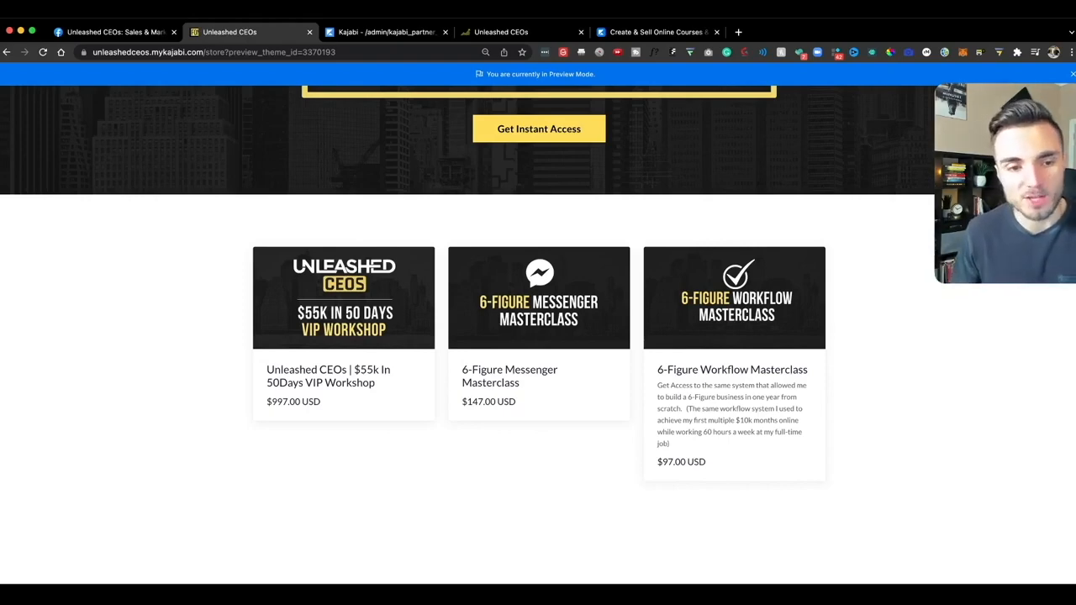
{"action": "scroll", "coordinate": [538, 337], "scroll_direction": "up", "scroll_amount": 5}
{"action": "scroll", "coordinate": [538, 336], "scroll_direction": "up", "scroll_amount": 5}
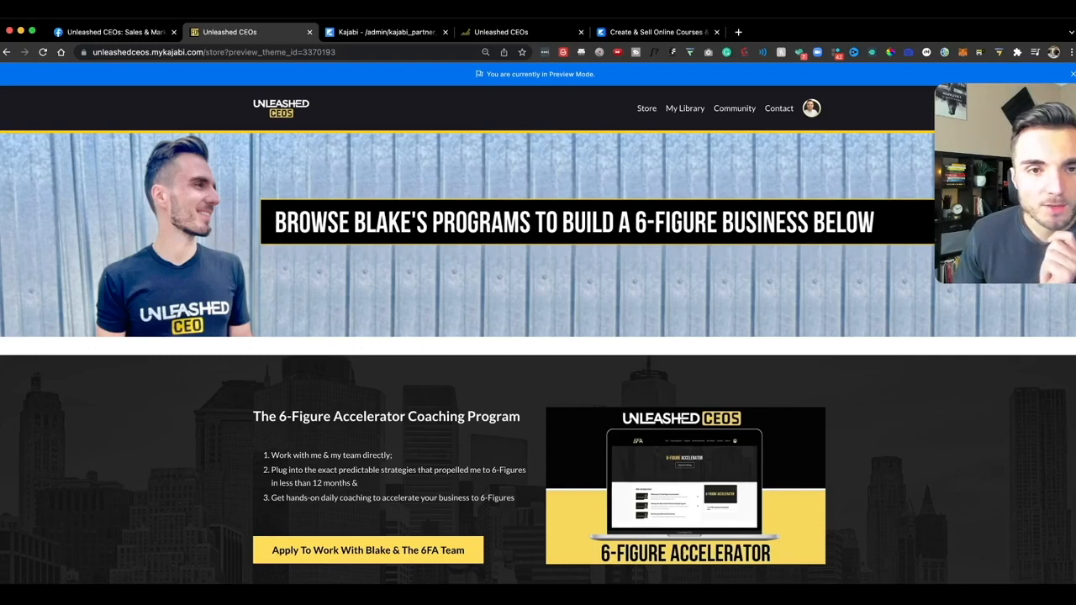
Review the units of the 6-Figure Accelerator course and open the Intro, Welcome & Getting Started unit
{"action": "left_click", "coordinate": [501, 32]}
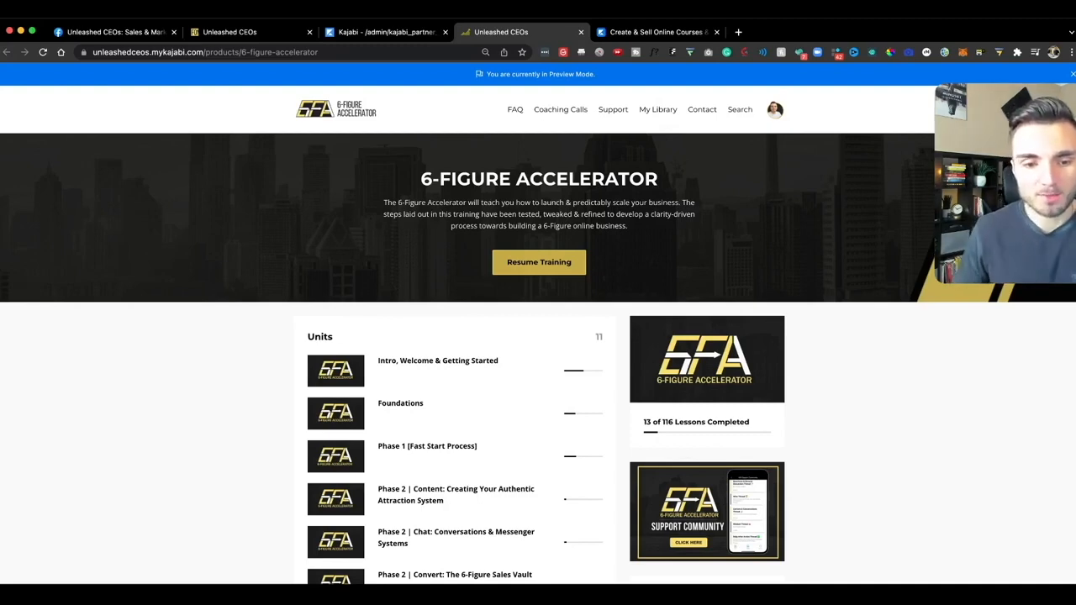
{"action": "scroll", "coordinate": [538, 336], "scroll_direction": "down", "scroll_amount": 5}
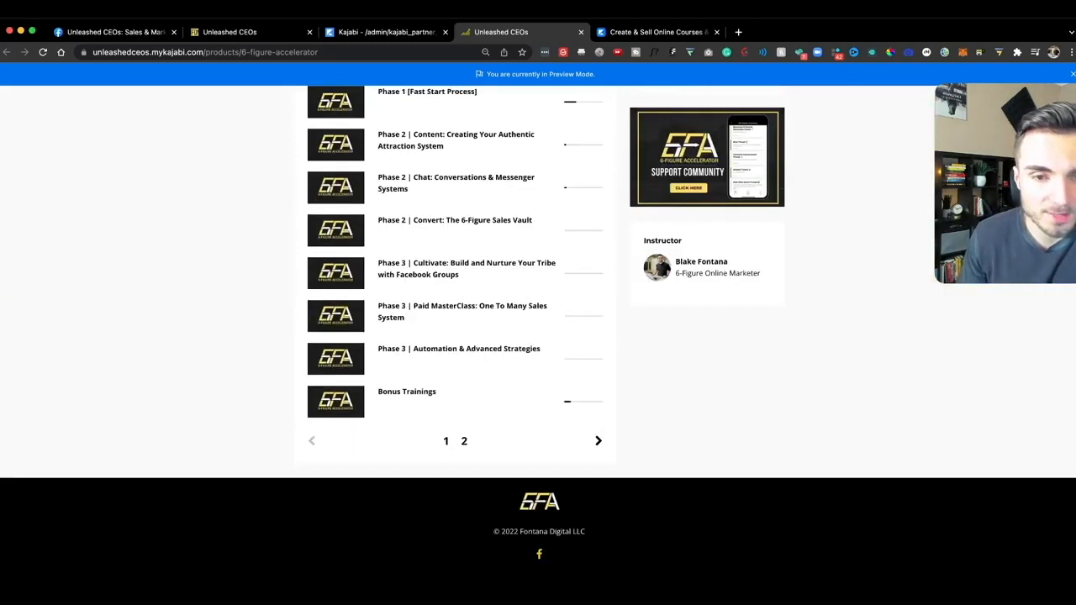
{"action": "scroll", "coordinate": [538, 336], "scroll_direction": "up", "scroll_amount": 4}
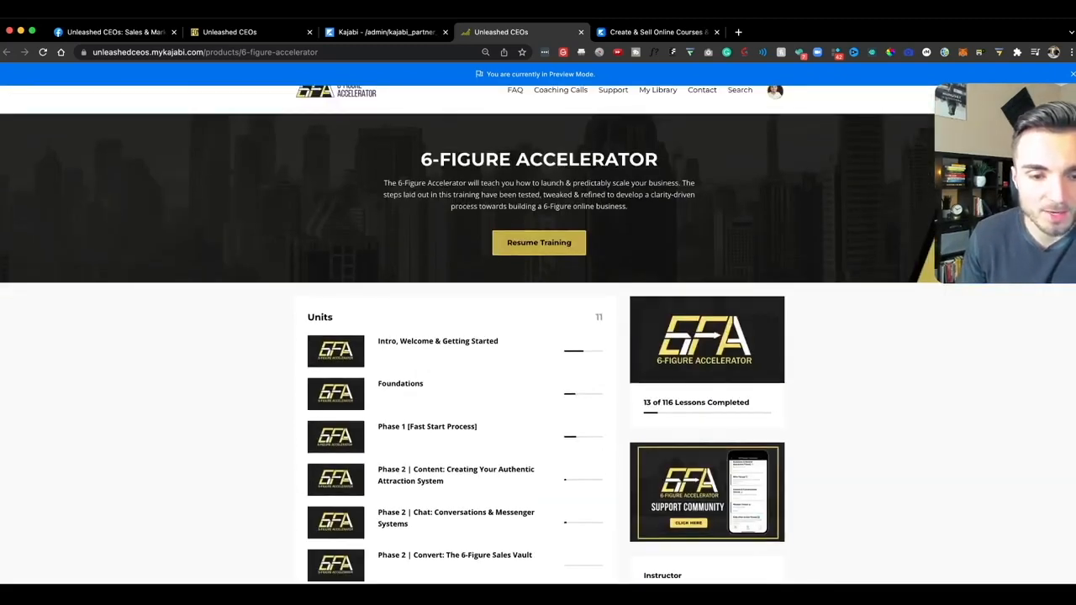
{"action": "left_click", "coordinate": [437, 341]}
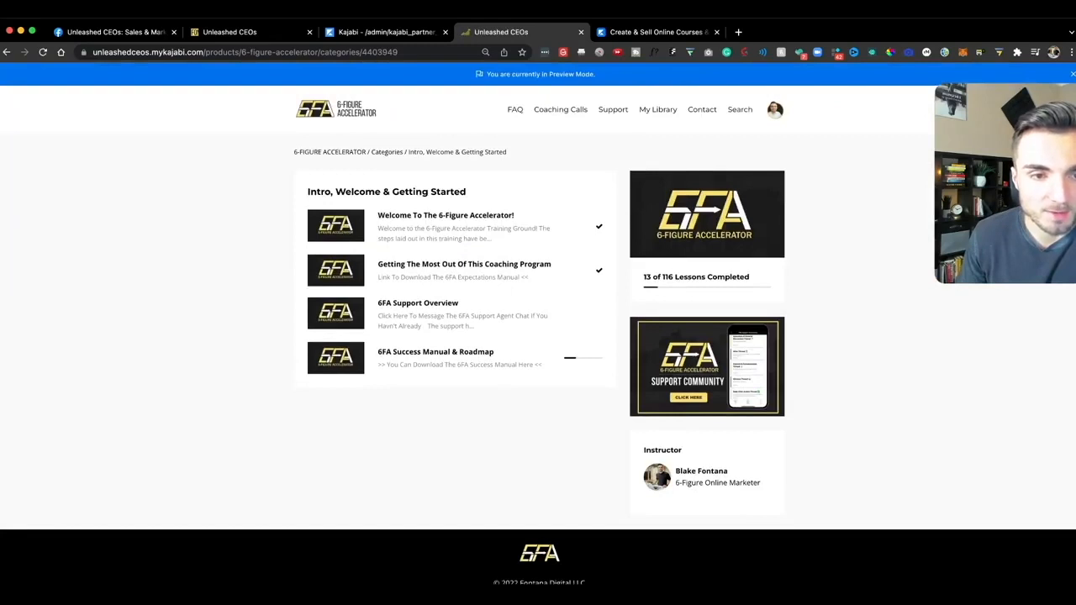
Return to the course overview, open the Foundations unit and view the lesson Crafting Your Evolving & Purposeful High-Ticket Offer
{"action": "left_click", "coordinate": [330, 152]}
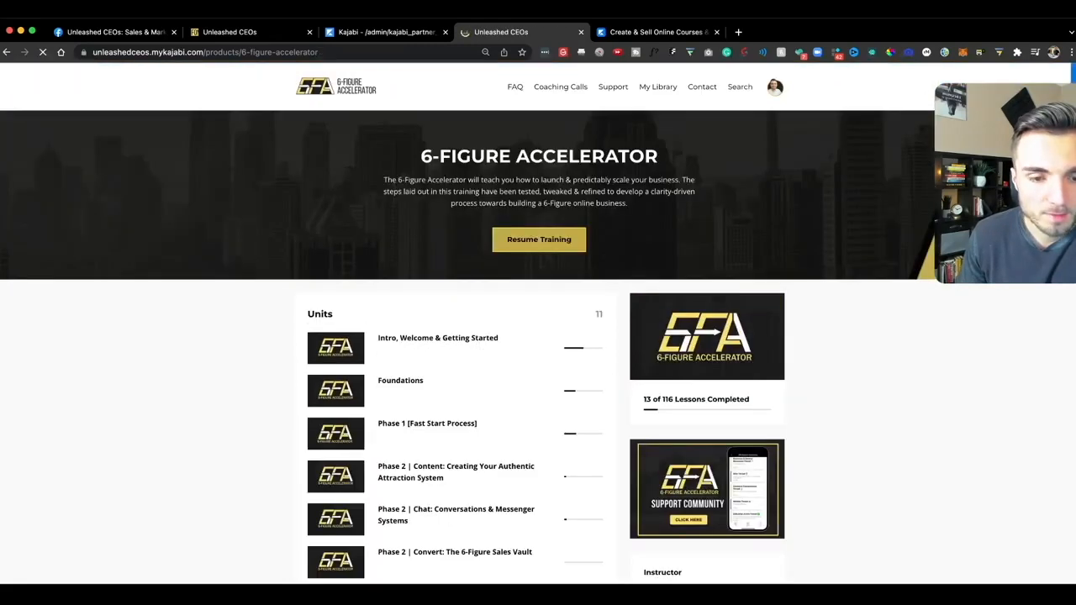
{"action": "scroll", "coordinate": [330, 153], "scroll_direction": "down", "scroll_amount": 1}
{"action": "left_click", "coordinate": [401, 317]}
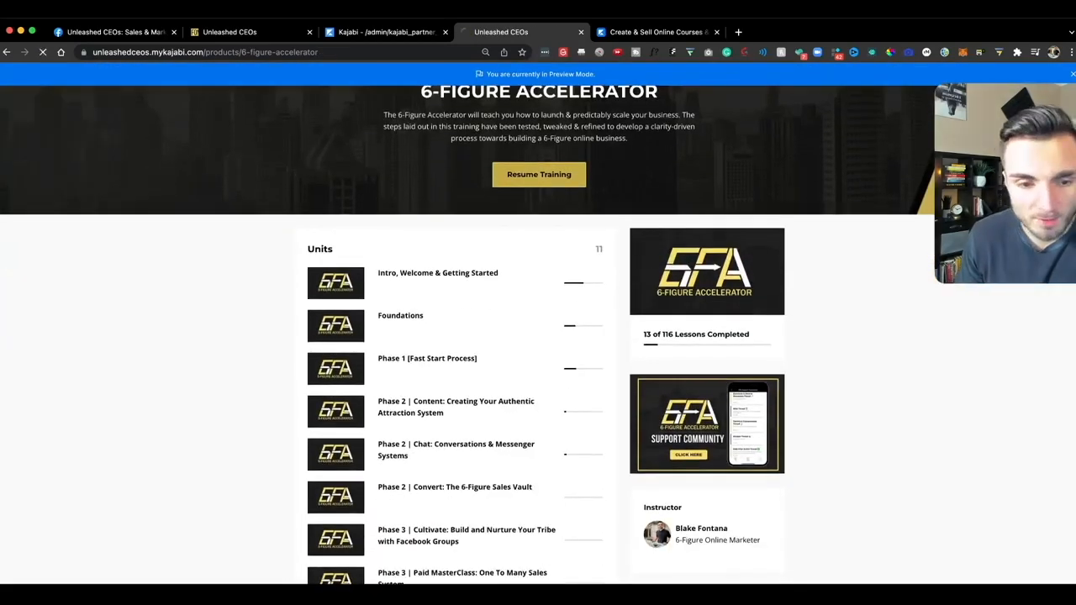
{"action": "scroll", "coordinate": [538, 336], "scroll_direction": "down", "scroll_amount": 5}
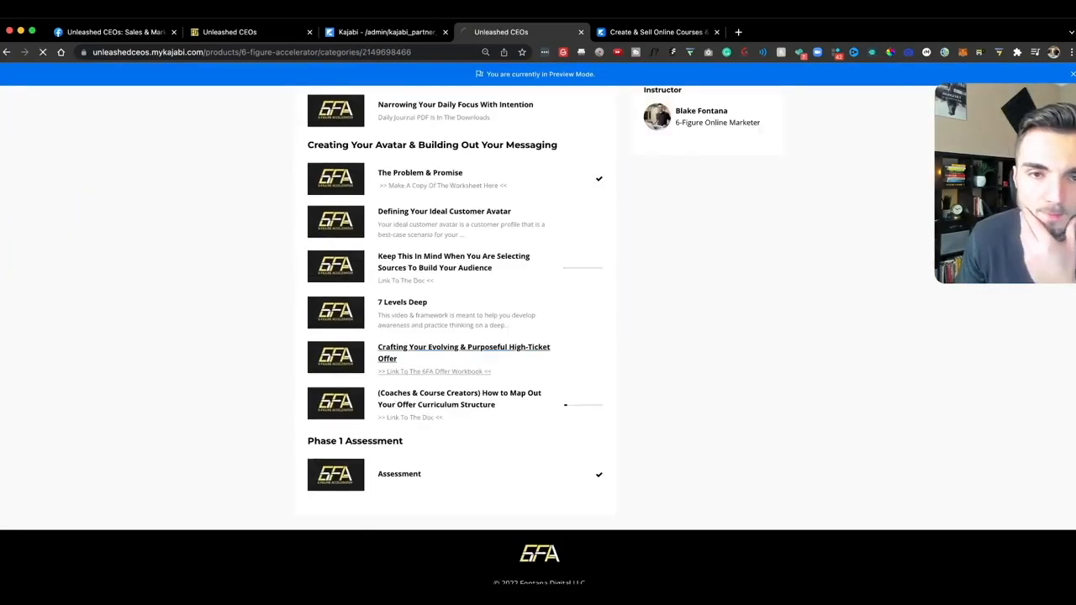
{"action": "left_click", "coordinate": [429, 409]}
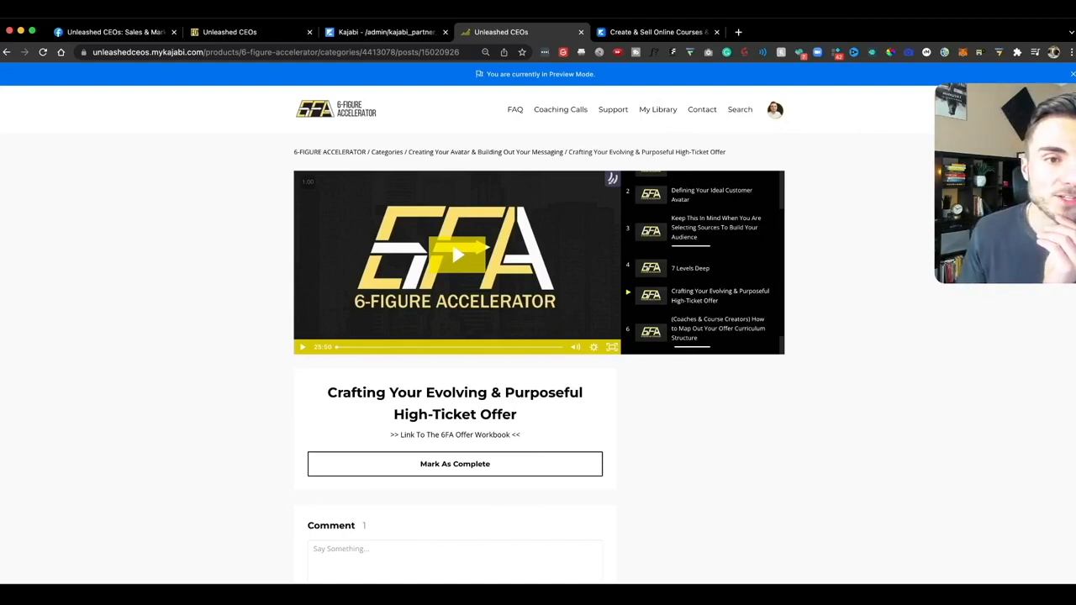
Return to the course overview, open its Coaching Calls page and review all the weekly group calls offered
{"action": "left_click", "coordinate": [330, 152]}
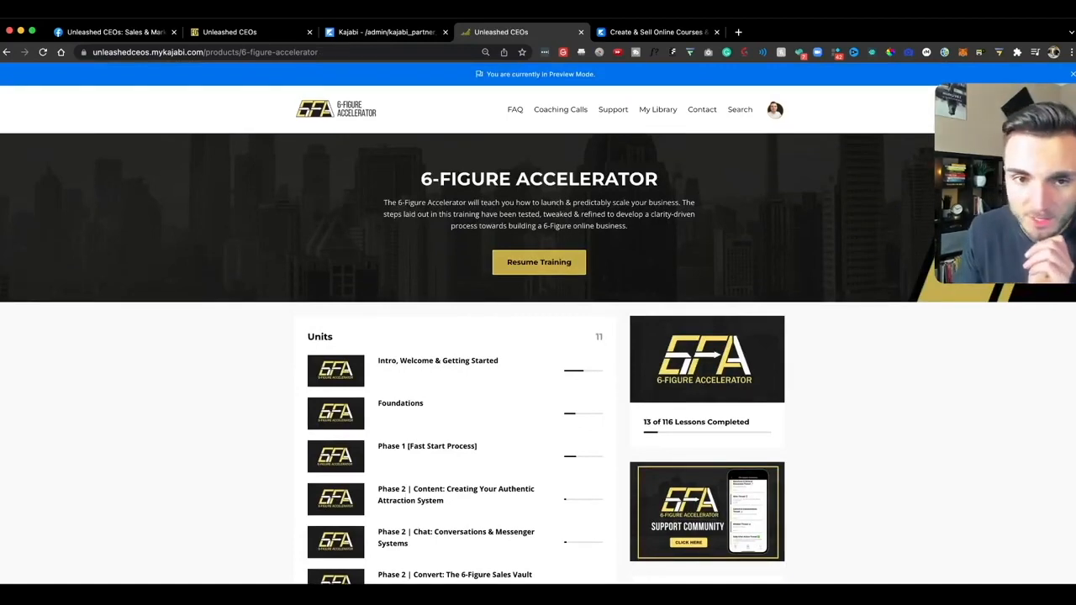
{"action": "left_click", "coordinate": [560, 109]}
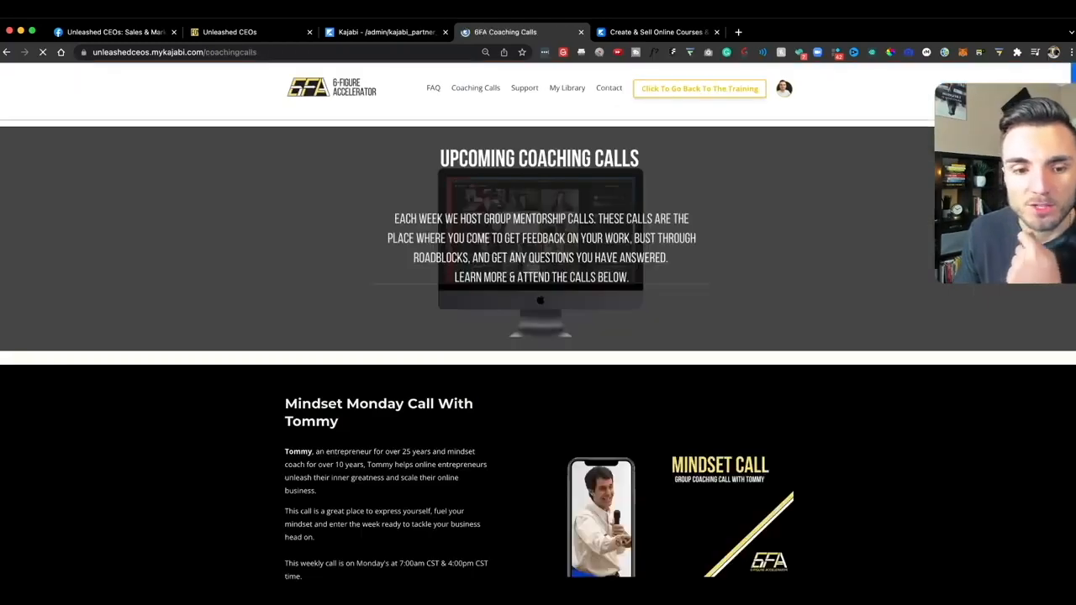
{"action": "scroll", "coordinate": [538, 336], "scroll_direction": "down", "scroll_amount": 3}
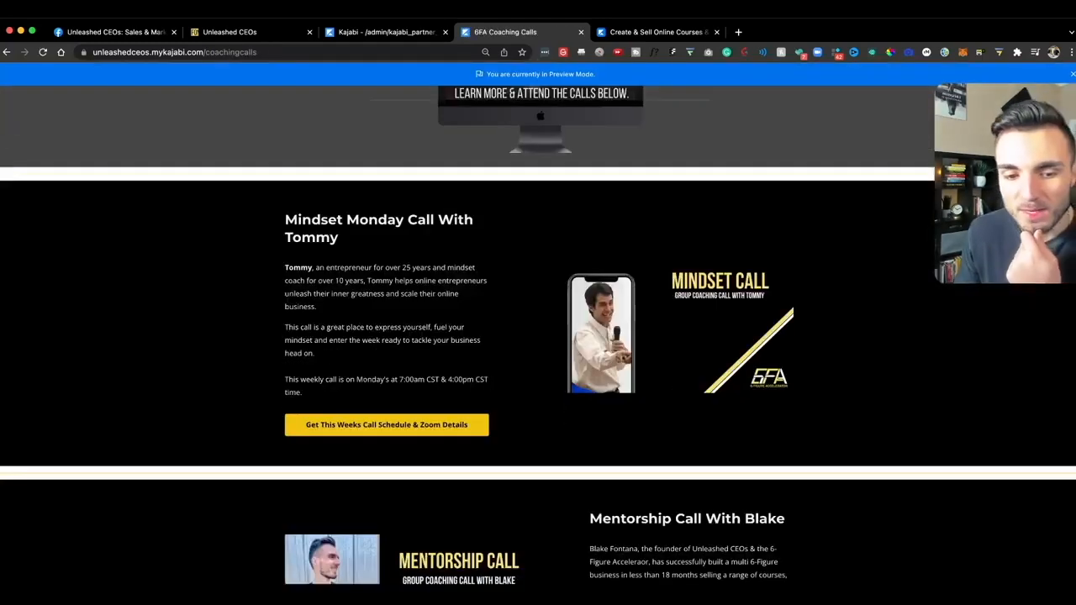
{"action": "scroll", "coordinate": [538, 336], "scroll_direction": "down", "scroll_amount": 1}
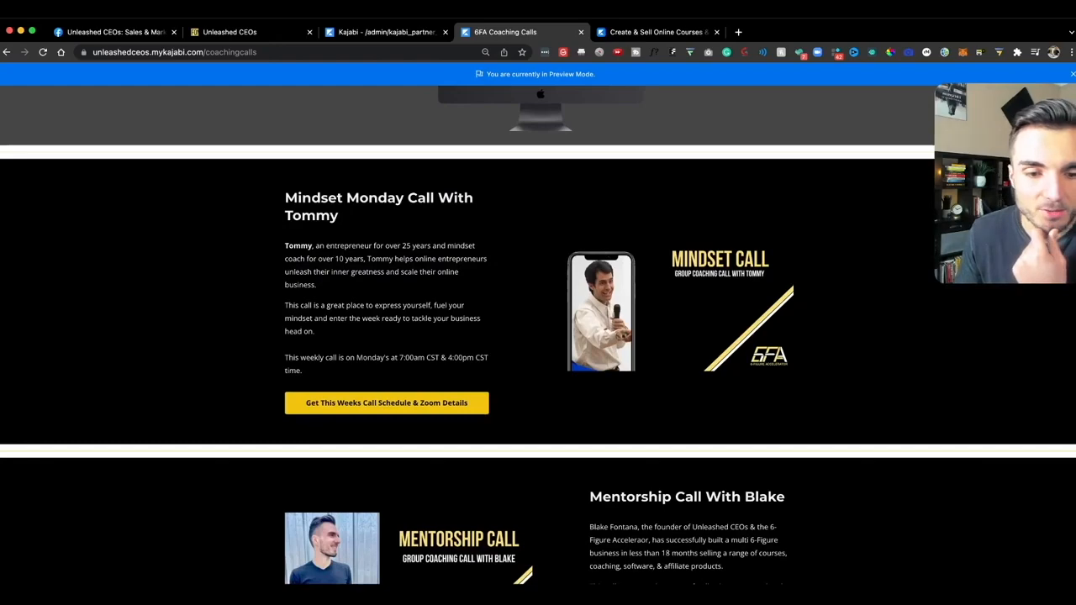
{"action": "scroll", "coordinate": [538, 336], "scroll_direction": "down", "scroll_amount": 1}
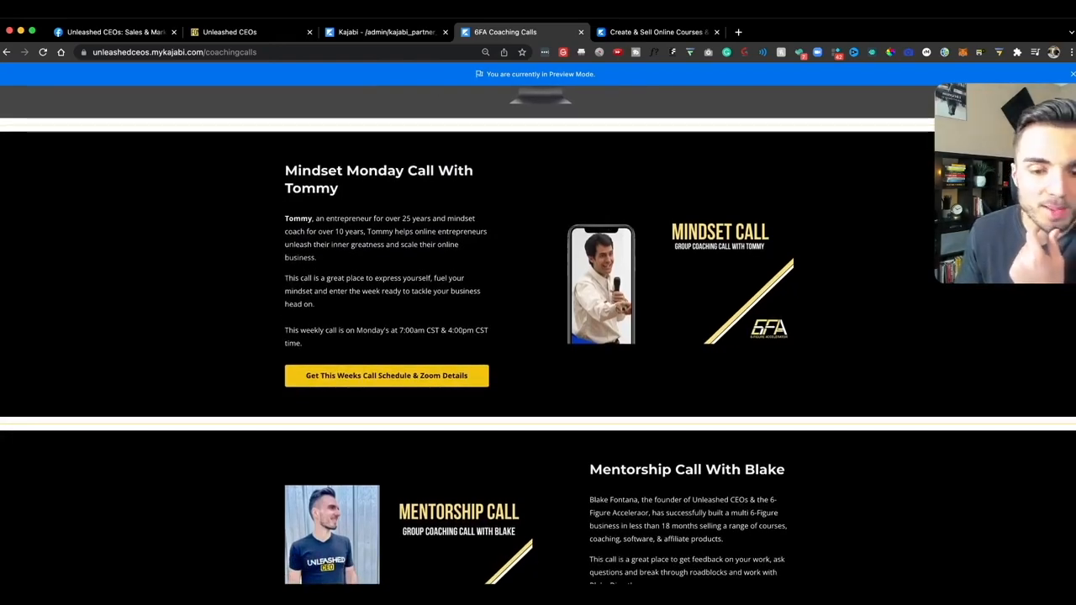
{"action": "scroll", "coordinate": [538, 337], "scroll_direction": "down", "scroll_amount": 1}
{"action": "scroll", "coordinate": [538, 336], "scroll_direction": "down", "scroll_amount": 6}
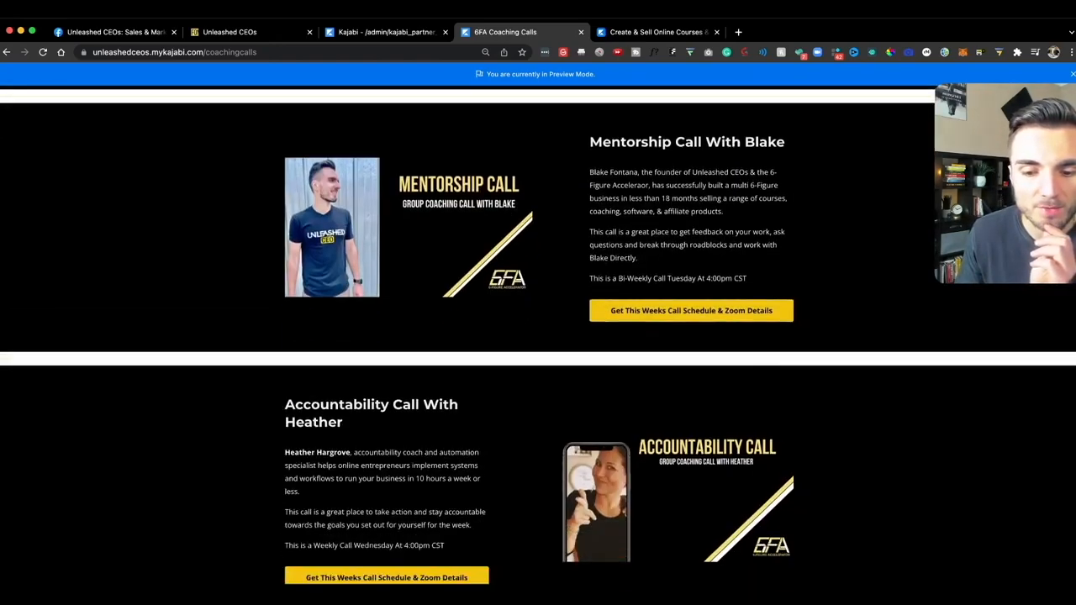
{"action": "scroll", "coordinate": [538, 336], "scroll_direction": "down", "scroll_amount": 3}
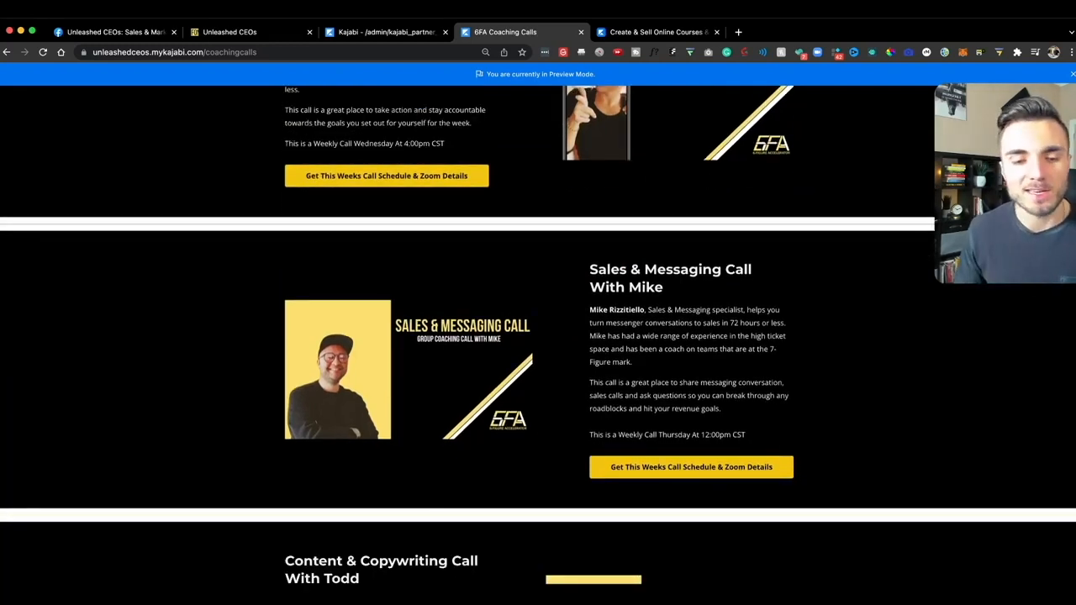
{"action": "scroll", "coordinate": [538, 336], "scroll_direction": "down", "scroll_amount": 2}
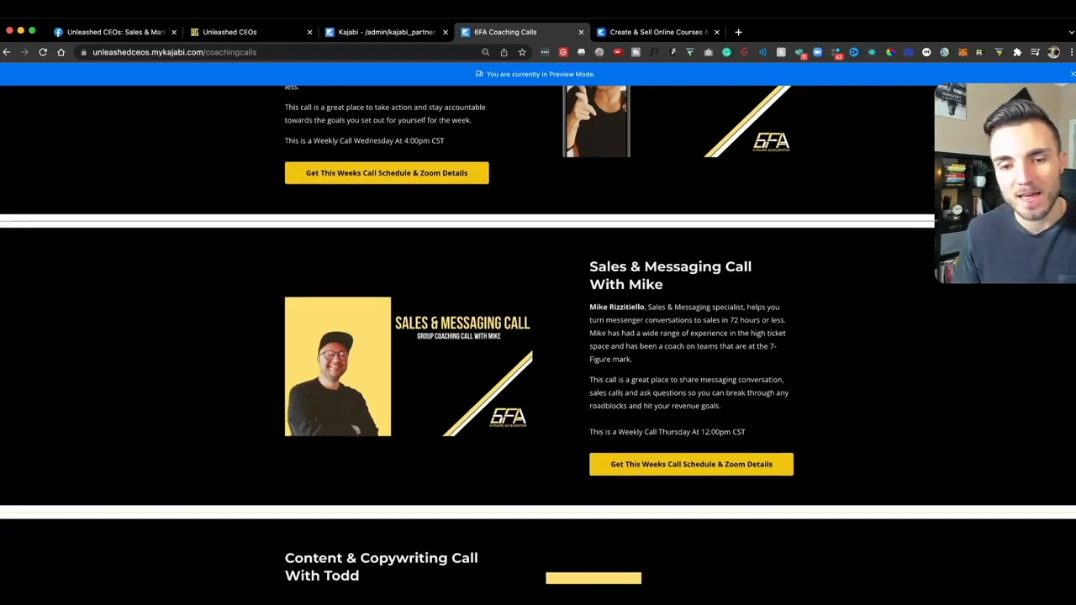
{"action": "scroll", "coordinate": [538, 336], "scroll_direction": "down", "scroll_amount": 1}
{"action": "scroll", "coordinate": [538, 337], "scroll_direction": "down", "scroll_amount": 1}
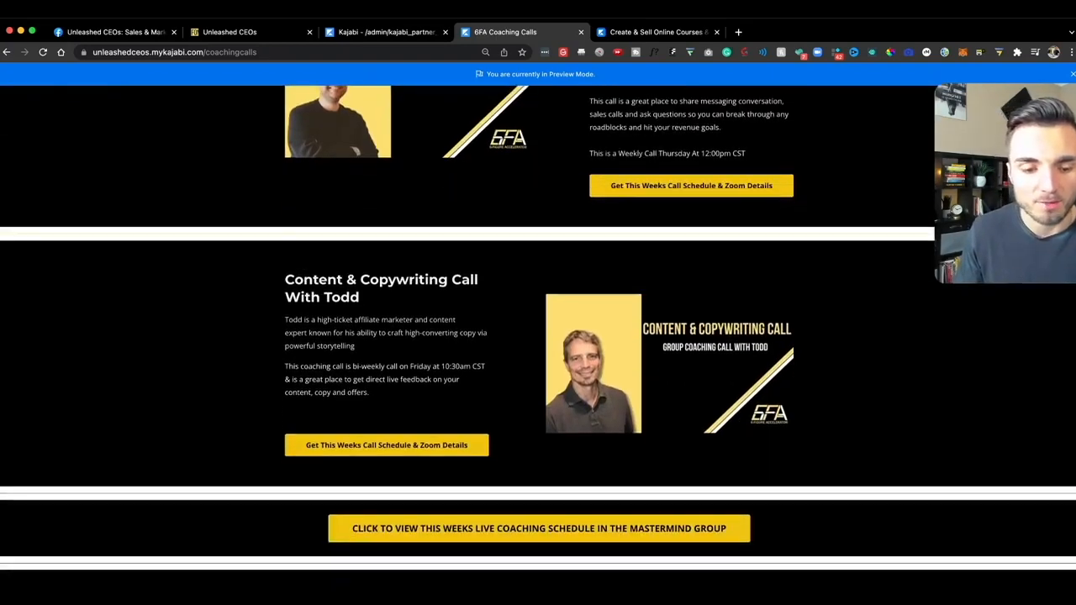
Go back to the course overview, open its Support community and review the discussion topics
{"action": "key", "text": "super+["}
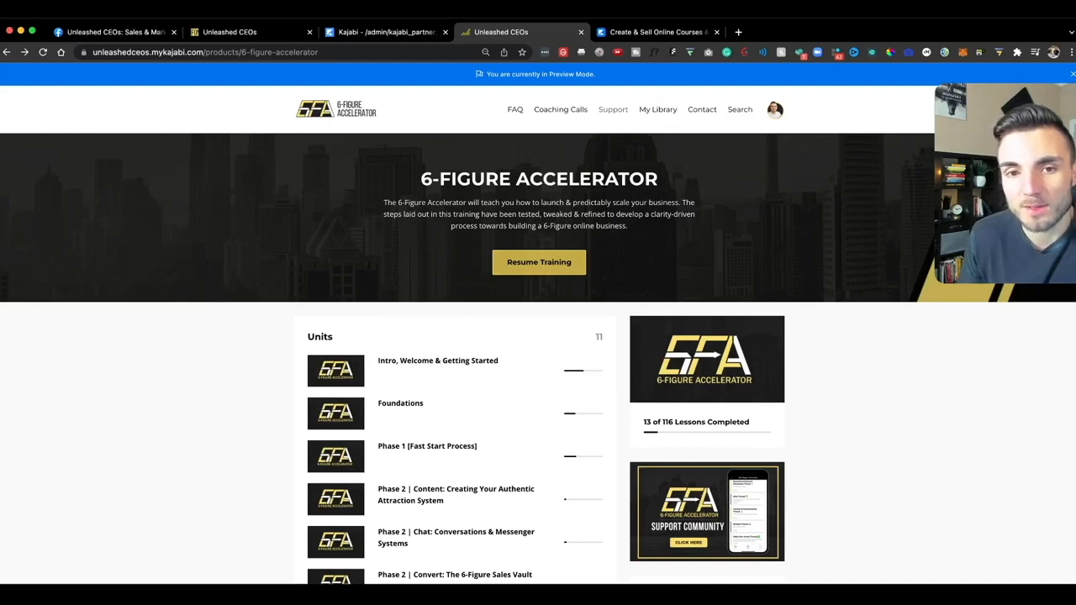
{"action": "left_click", "coordinate": [613, 109]}
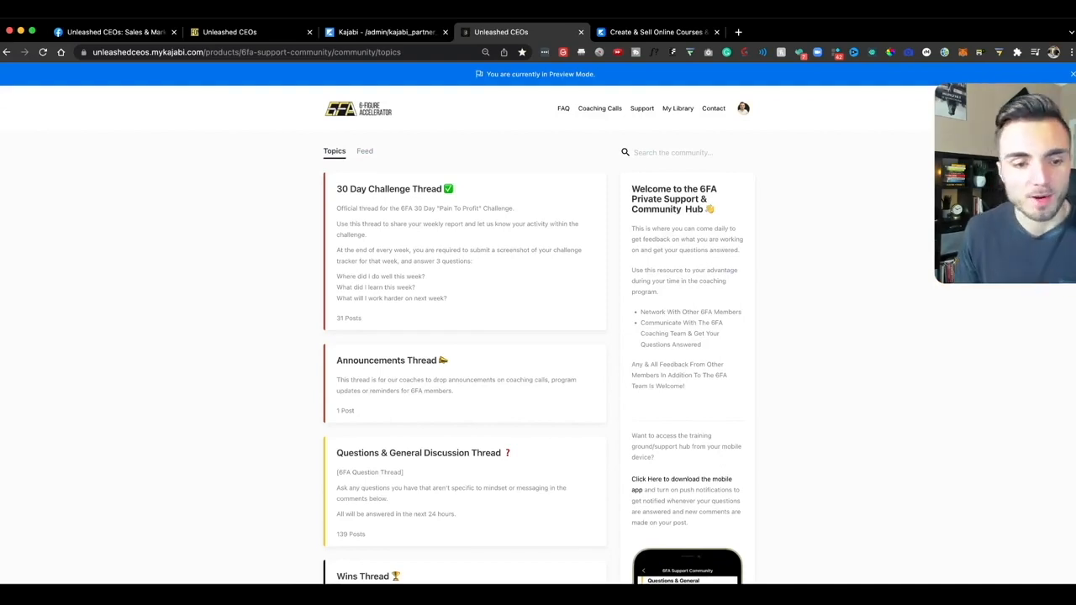
{"action": "scroll", "coordinate": [536, 339], "scroll_direction": "down", "scroll_amount": 1}
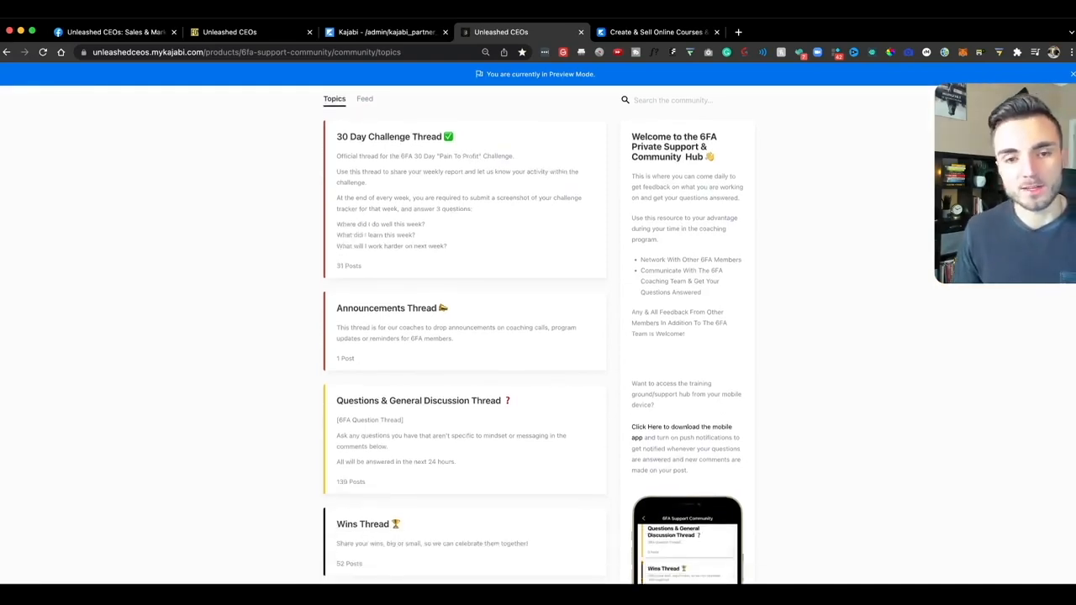
{"action": "scroll", "coordinate": [537, 339], "scroll_direction": "down", "scroll_amount": 2}
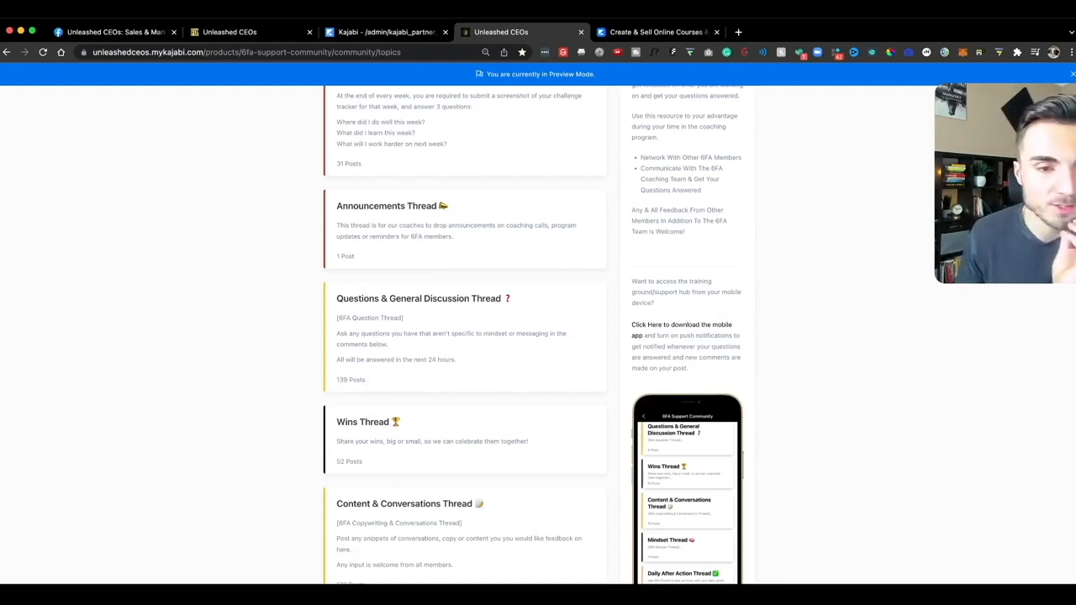
{"action": "scroll", "coordinate": [538, 336], "scroll_direction": "down", "scroll_amount": 3}
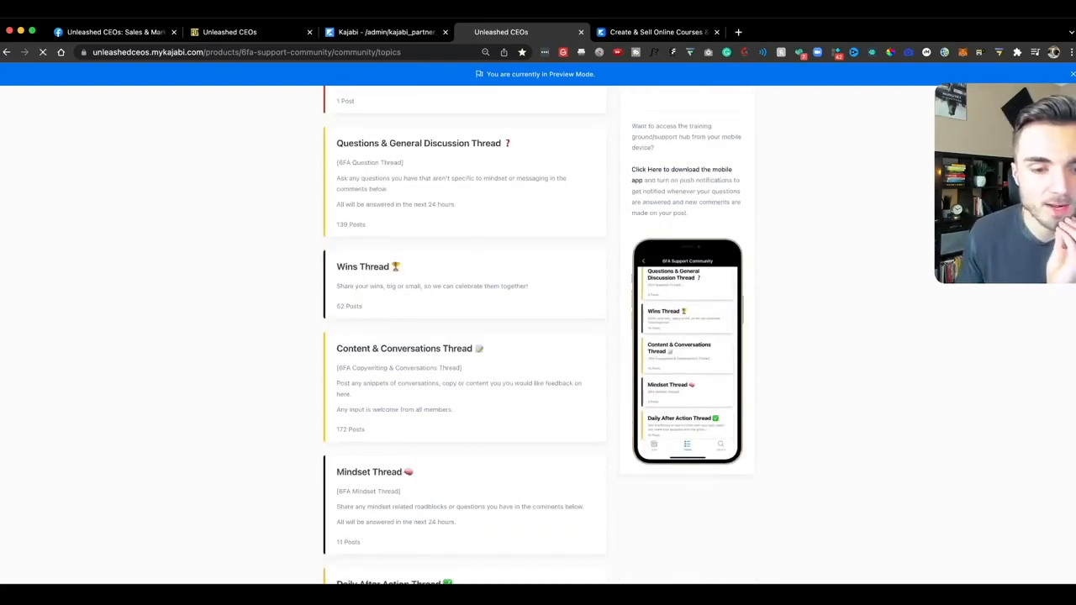
Read through the member posts and coach feedback in the Content & Conversations Thread
{"action": "scroll", "coordinate": [464, 336], "scroll_direction": "down", "scroll_amount": 15}
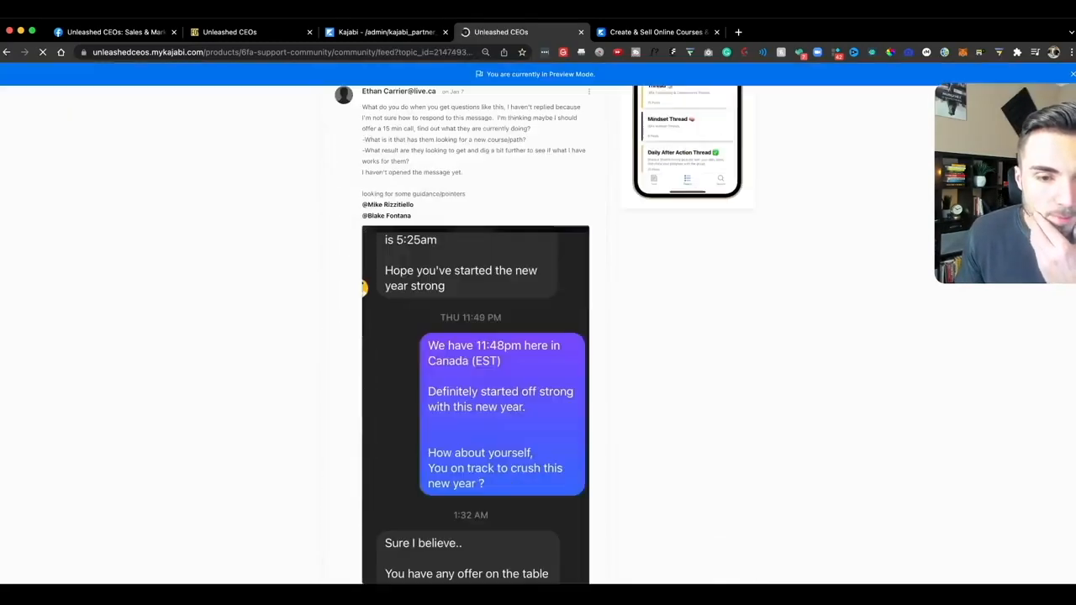
{"action": "scroll", "coordinate": [464, 336], "scroll_direction": "down", "scroll_amount": 15}
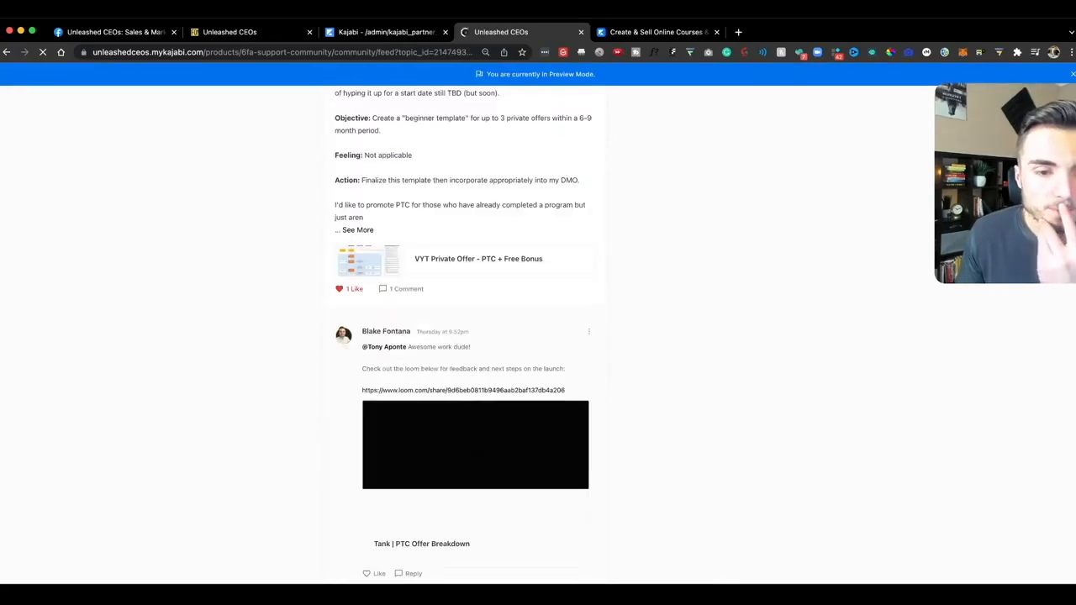
{"action": "scroll", "coordinate": [464, 337], "scroll_direction": "up", "scroll_amount": 2}
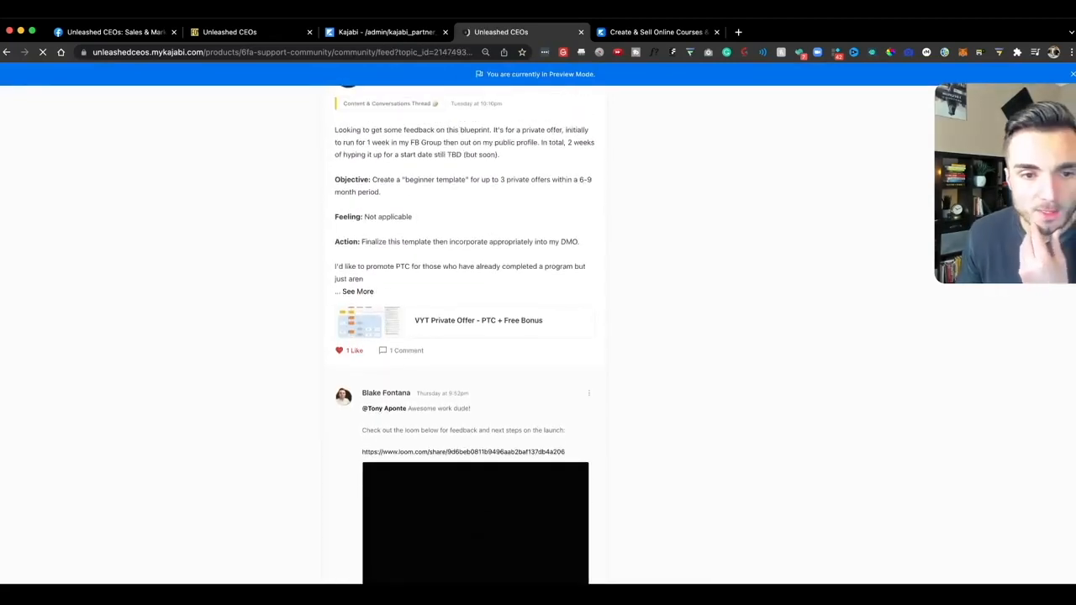
{"action": "scroll", "coordinate": [464, 336], "scroll_direction": "down", "scroll_amount": 2}
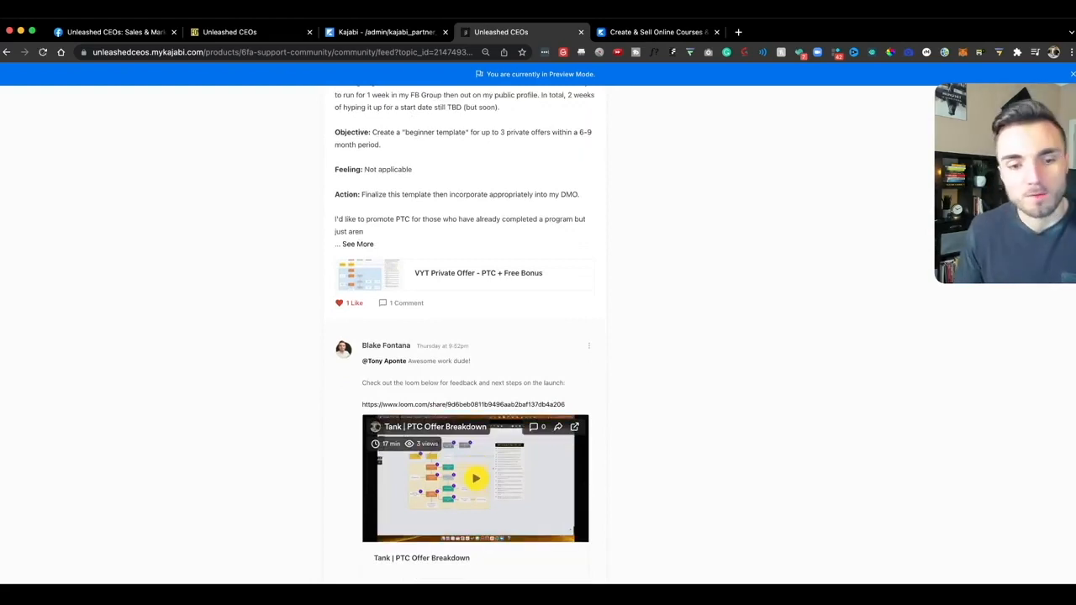
{"action": "scroll", "coordinate": [464, 336], "scroll_direction": "down", "scroll_amount": 4}
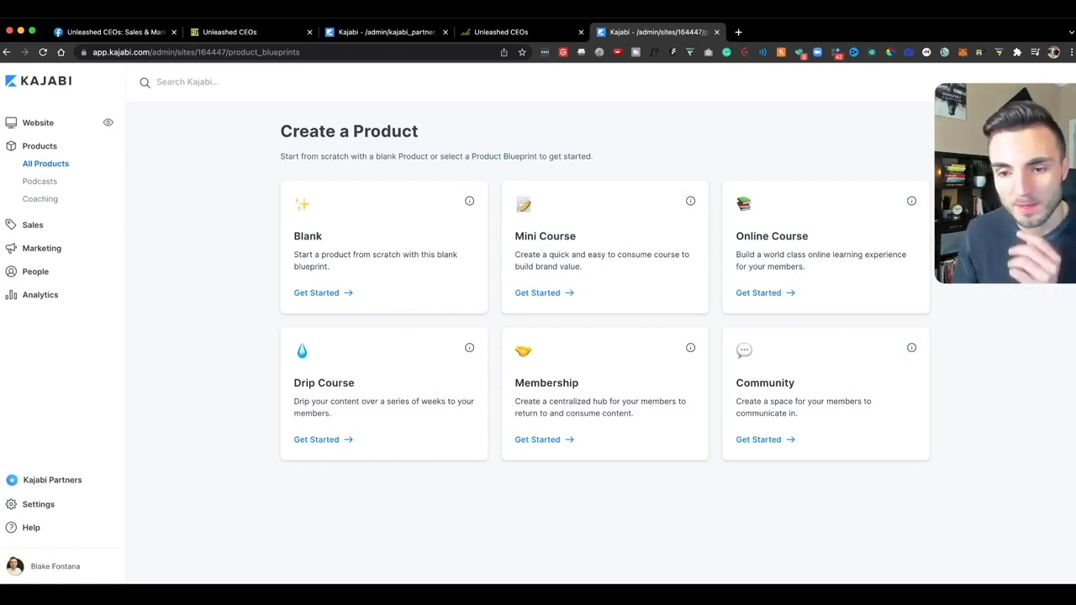
Start a new product from the Online Course blueprint and title it "Online Course Test"
{"action": "left_click", "coordinate": [765, 293]}
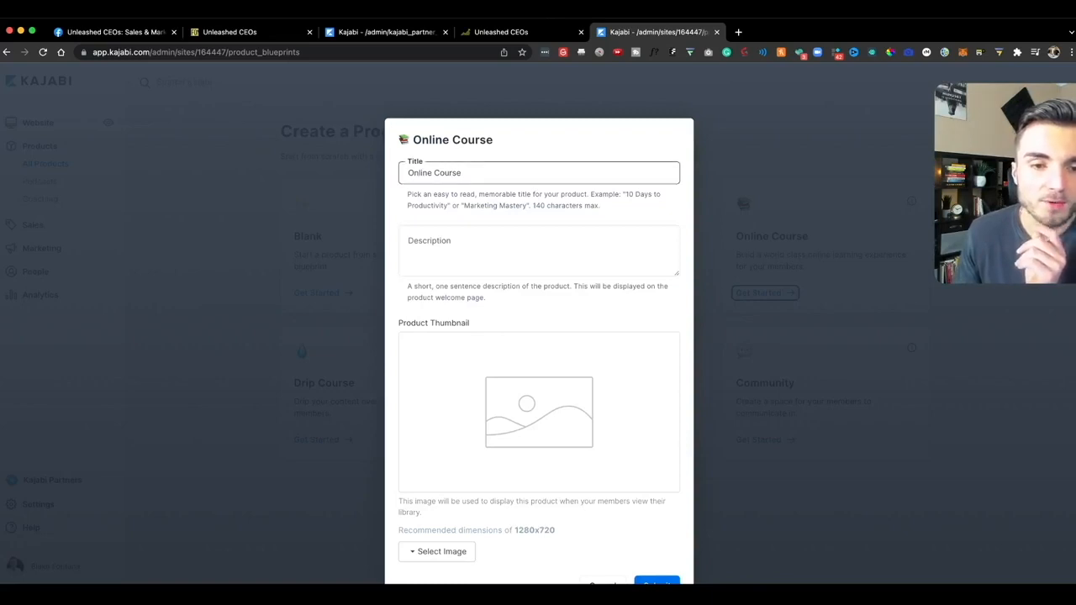
{"action": "left_click", "coordinate": [481, 173]}
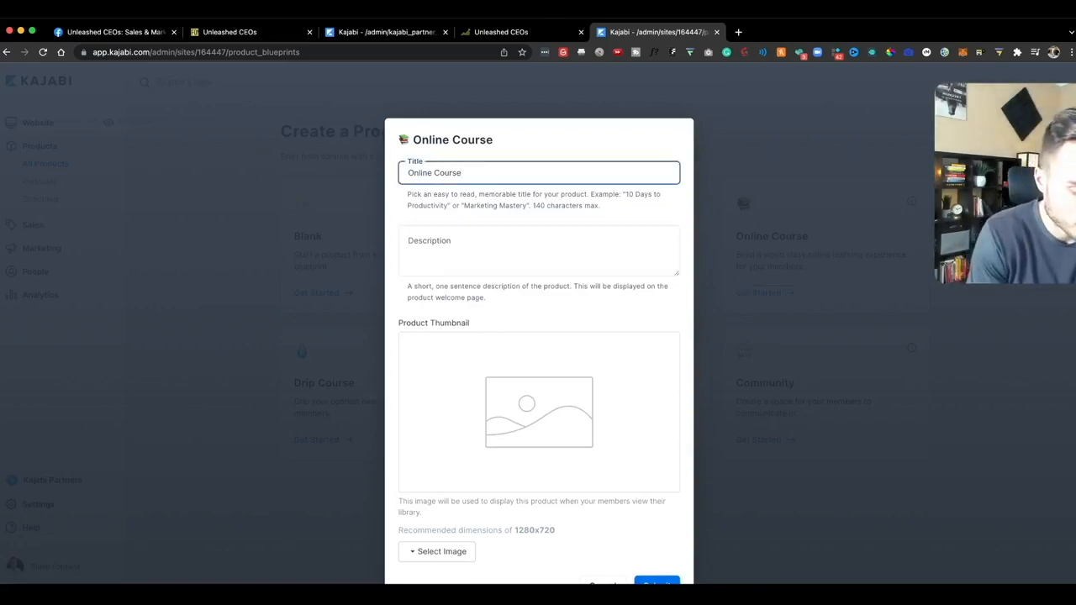
{"action": "type", "text": "Test"}
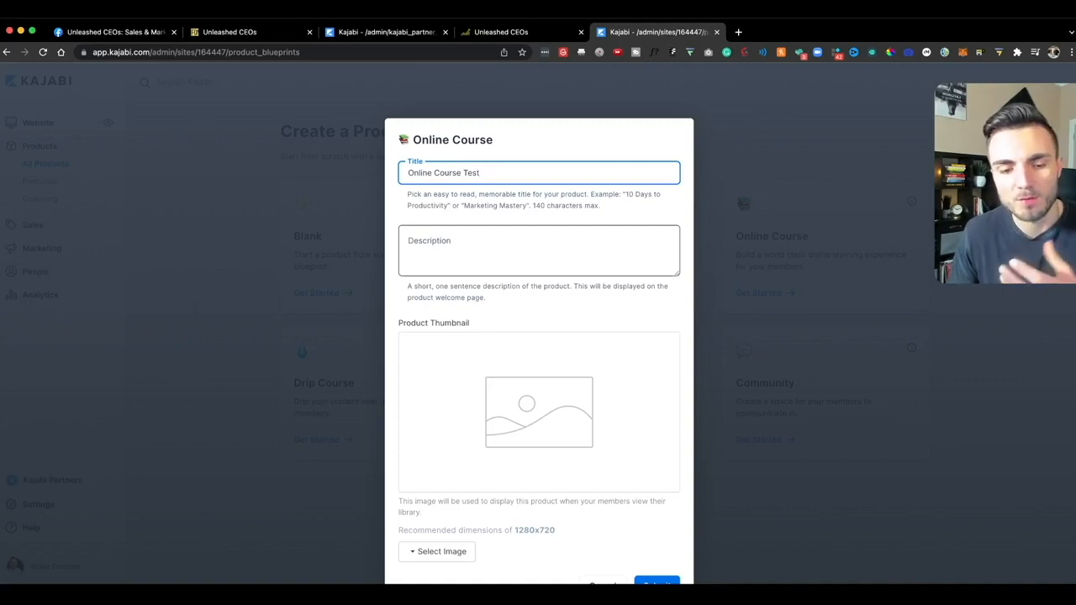
Use the recent 6-Figure Accelerator image, uncropped, as the product thumbnail and submit the new course
{"action": "scroll", "coordinate": [539, 336], "scroll_direction": "down", "scroll_amount": 1}
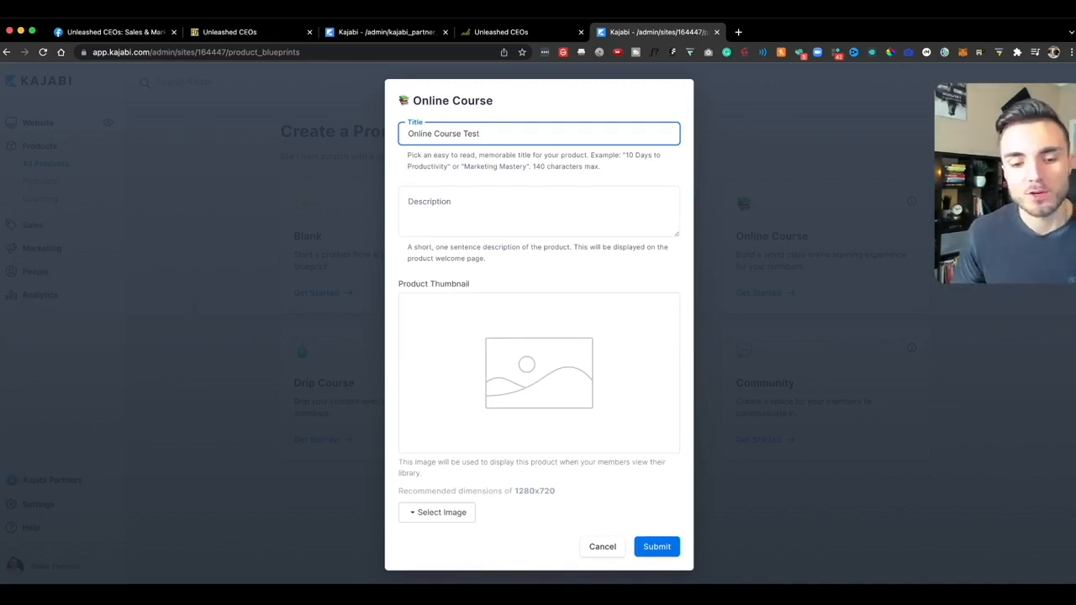
{"action": "left_click", "coordinate": [437, 512]}
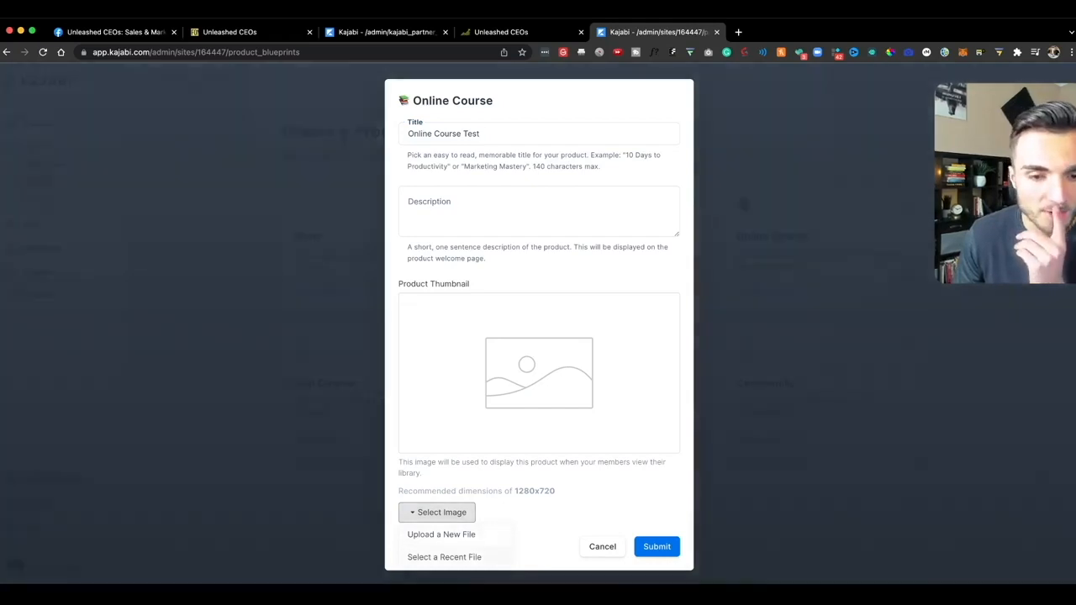
{"action": "left_click", "coordinate": [444, 557]}
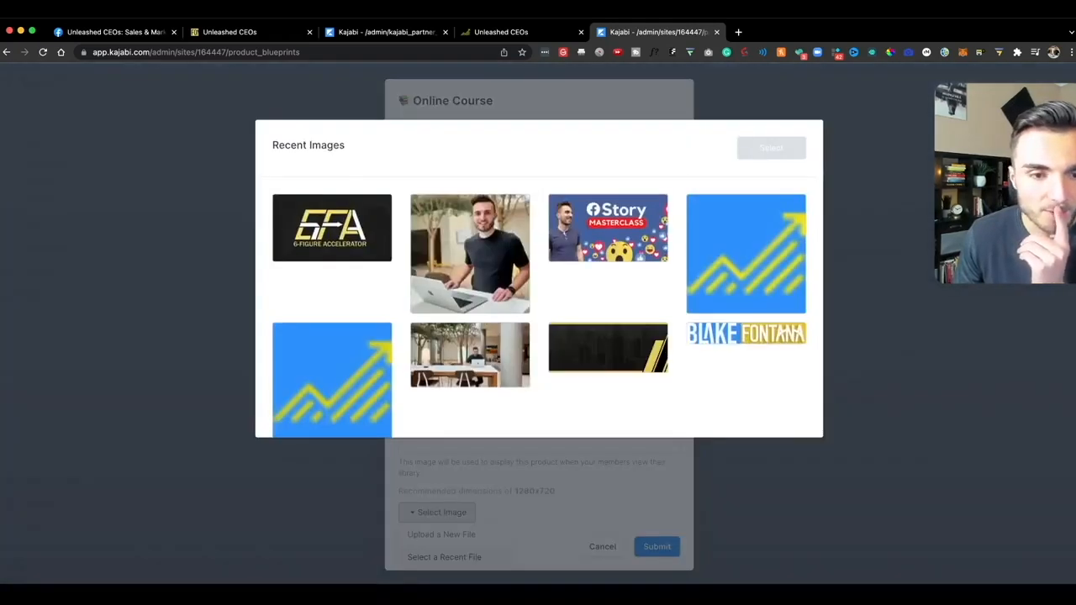
{"action": "left_click", "coordinate": [332, 227]}
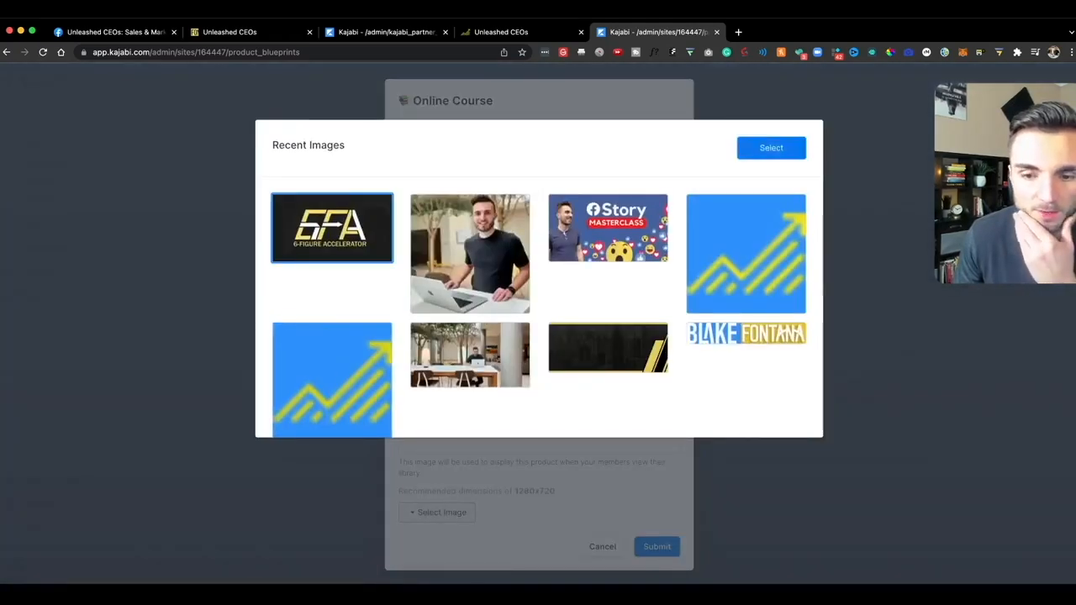
{"action": "left_click", "coordinate": [771, 148]}
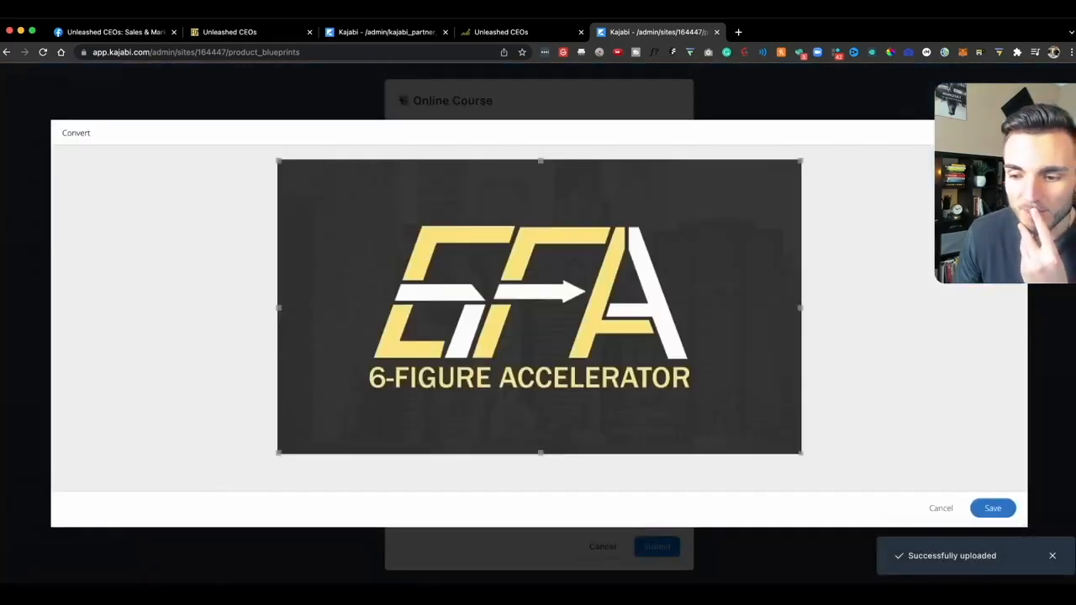
{"action": "left_click", "coordinate": [993, 508]}
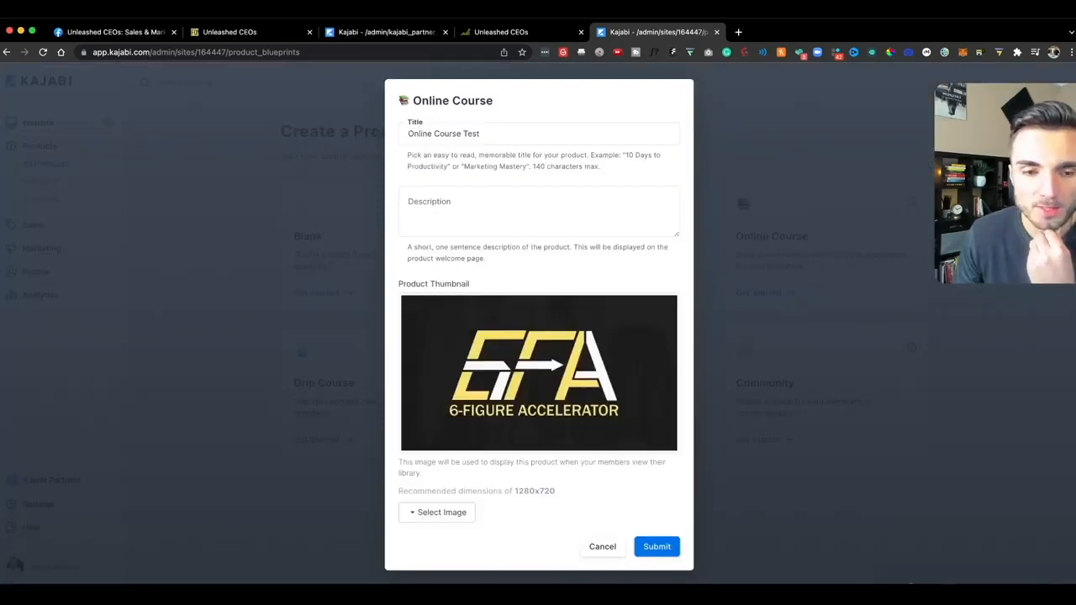
{"action": "left_click", "coordinate": [657, 547]}
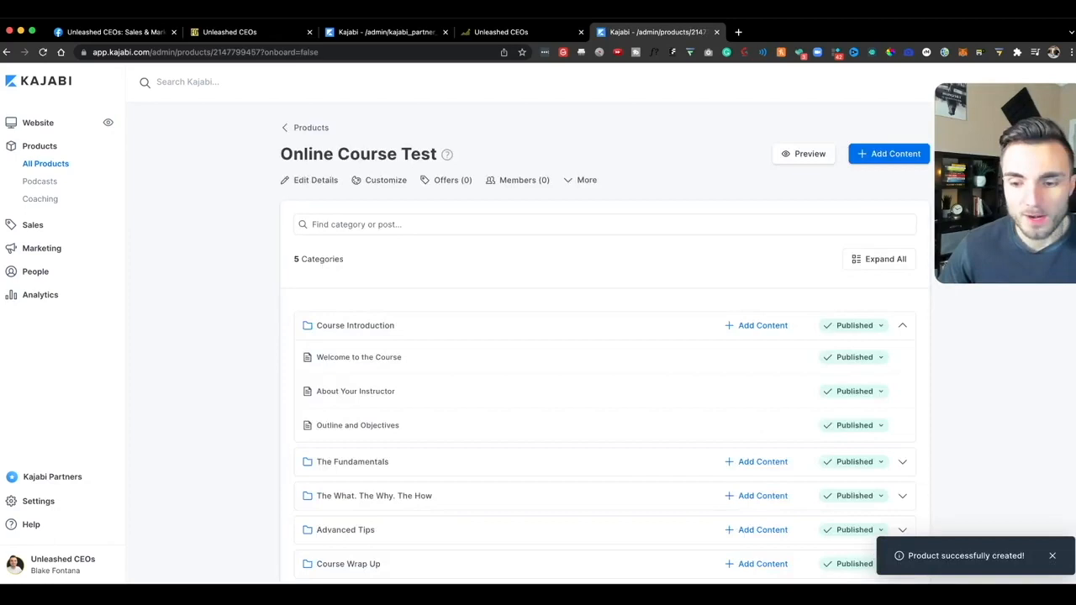
Open the Welcome to the Course lesson in Course Introduction and replace its placeholder body text with "Welcome!"
{"action": "scroll", "coordinate": [605, 349], "scroll_direction": "down", "scroll_amount": 2}
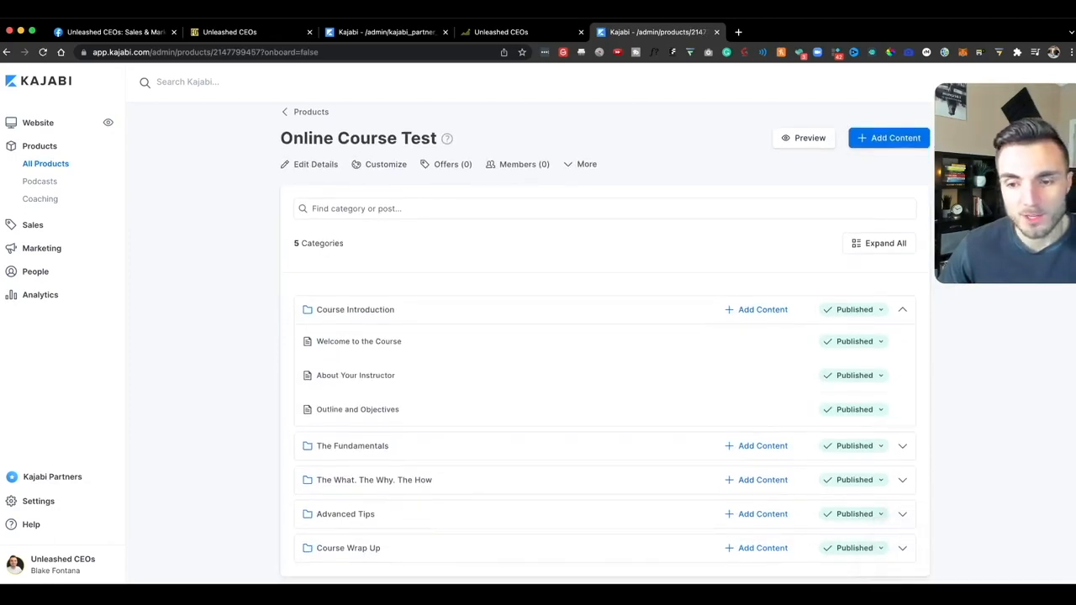
{"action": "scroll", "coordinate": [605, 349], "scroll_direction": "down", "scroll_amount": 1}
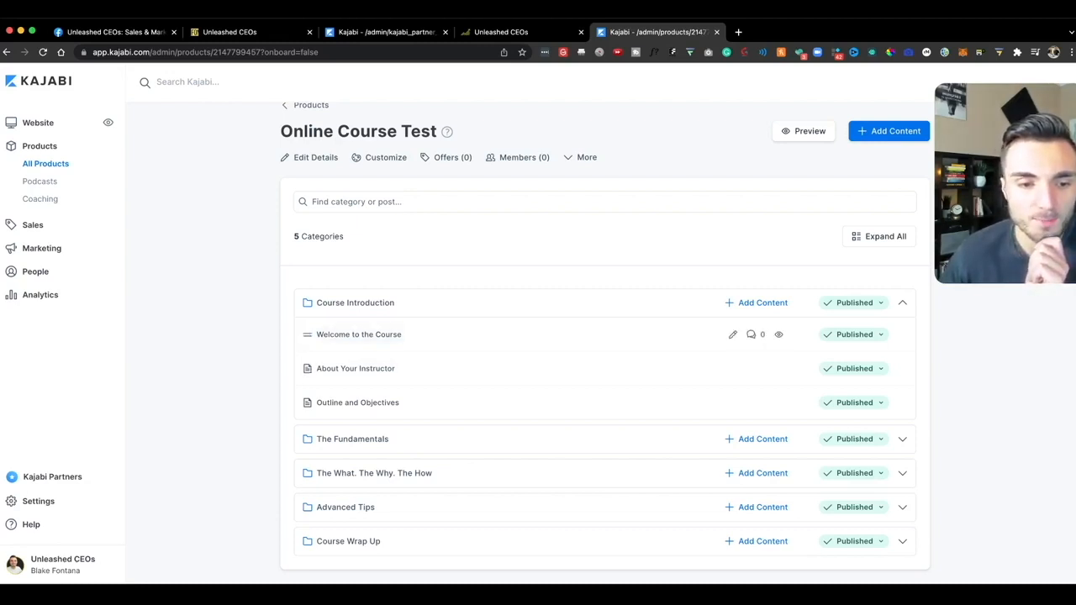
{"action": "left_click", "coordinate": [359, 334]}
{"action": "scroll", "coordinate": [359, 335], "scroll_direction": "down", "scroll_amount": 1}
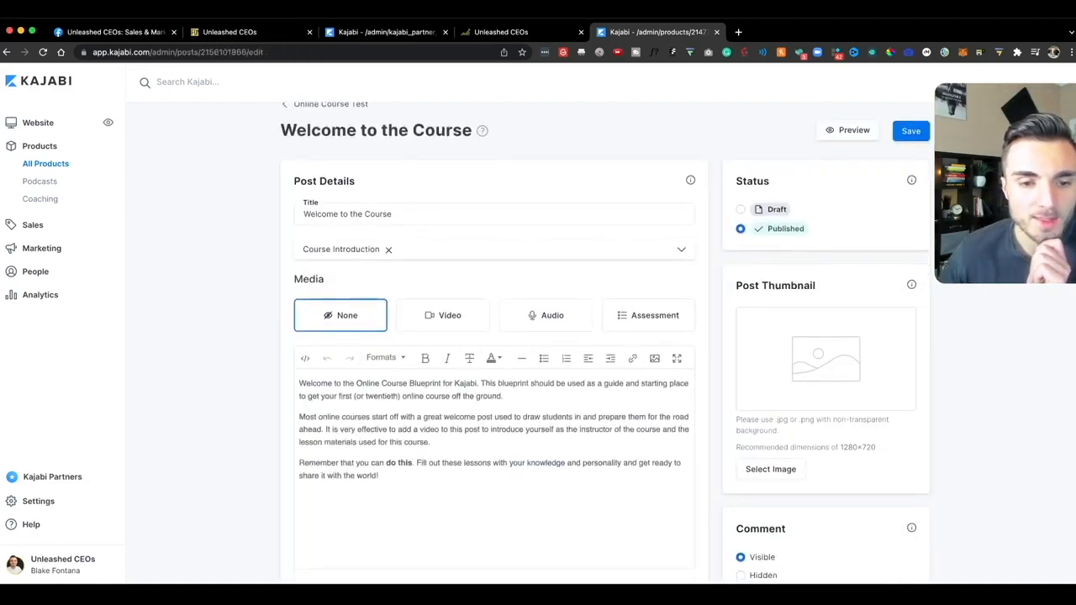
{"action": "scroll", "coordinate": [606, 343], "scroll_direction": "down", "scroll_amount": 1}
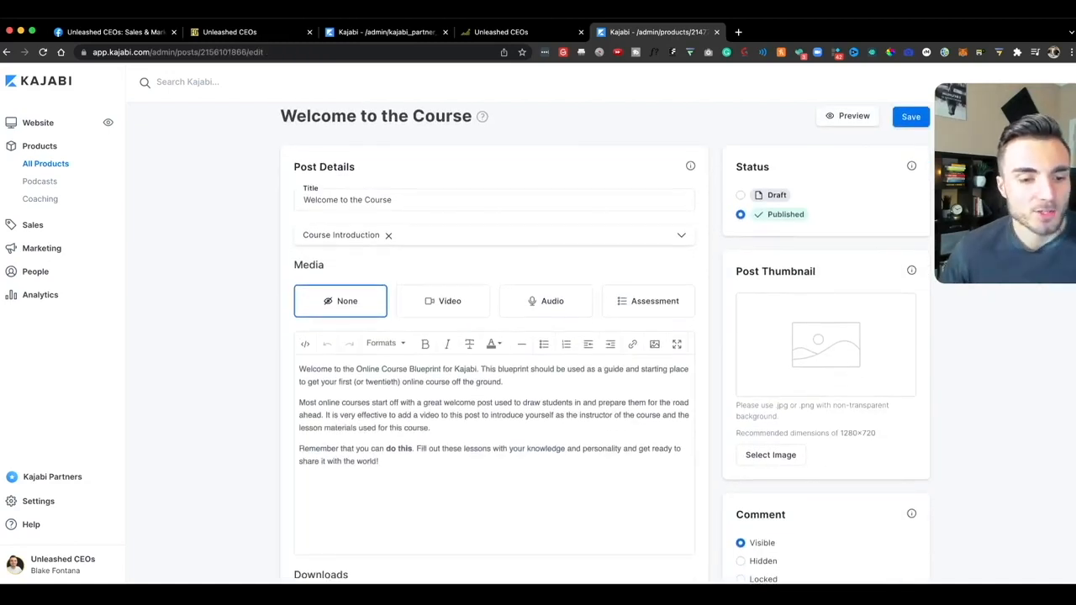
{"action": "left_click_drag", "start_coordinate": [380, 462], "coordinate": [300, 369]}
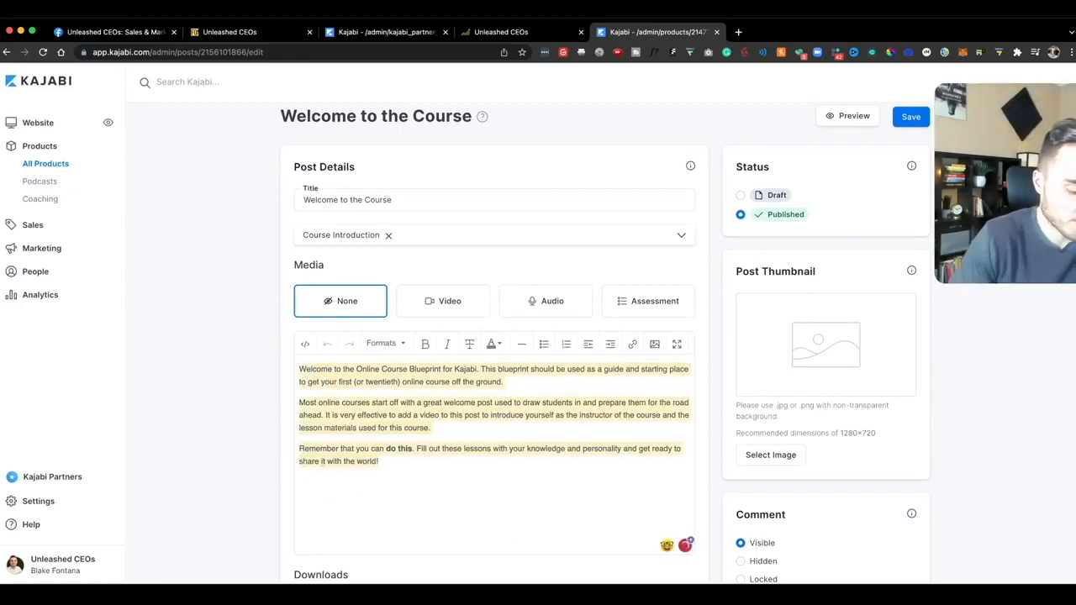
{"action": "type", "text": "Welcome!"}
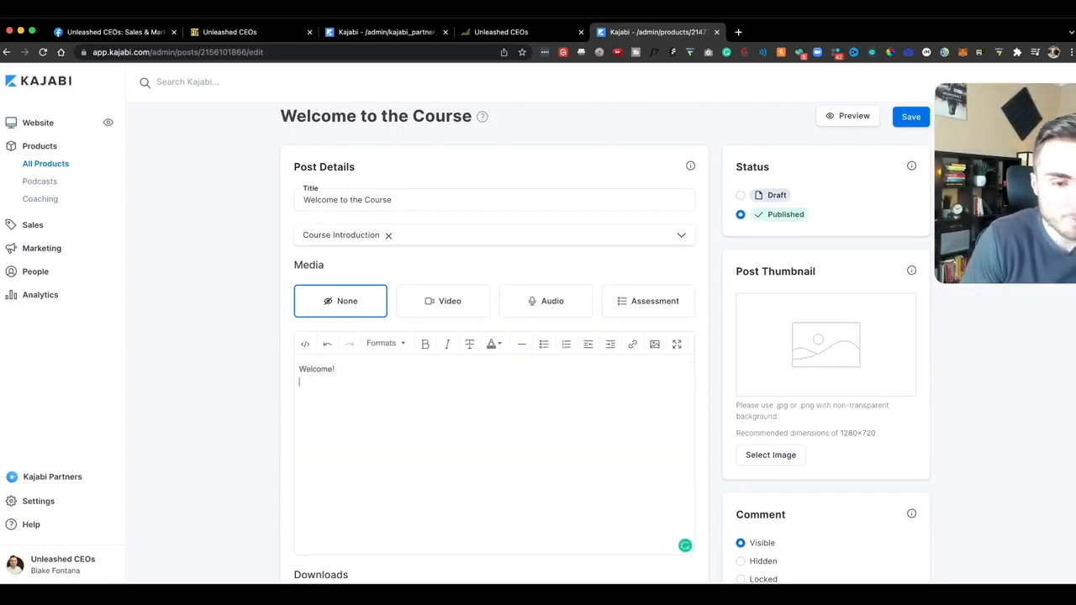
{"action": "key", "text": "Return"}
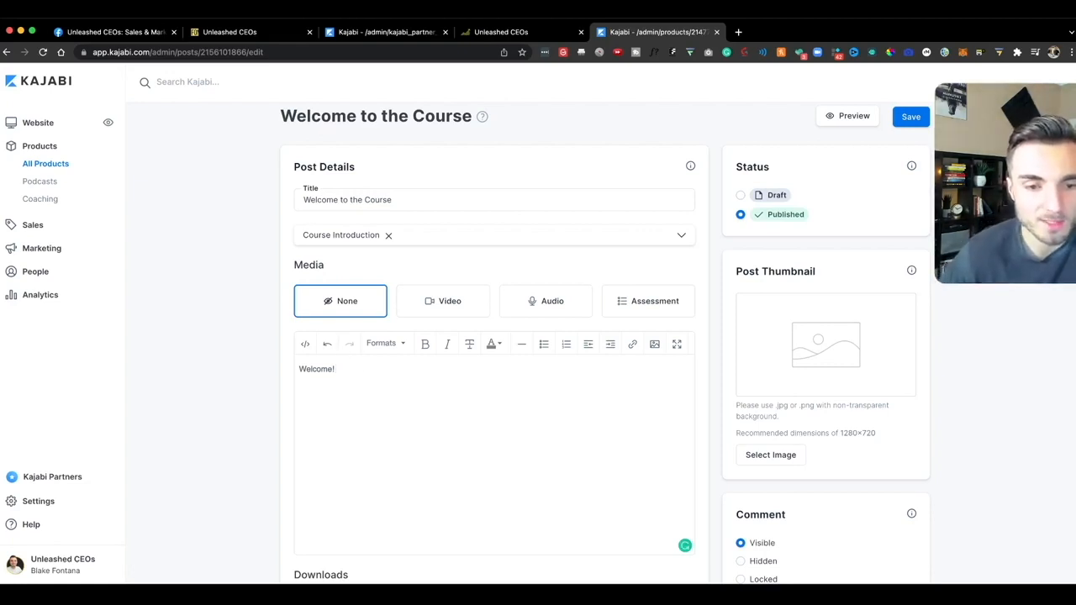
Set the lesson's media to Video, attach a recently uploaded video file and save the post
{"action": "left_click", "coordinate": [443, 301]}
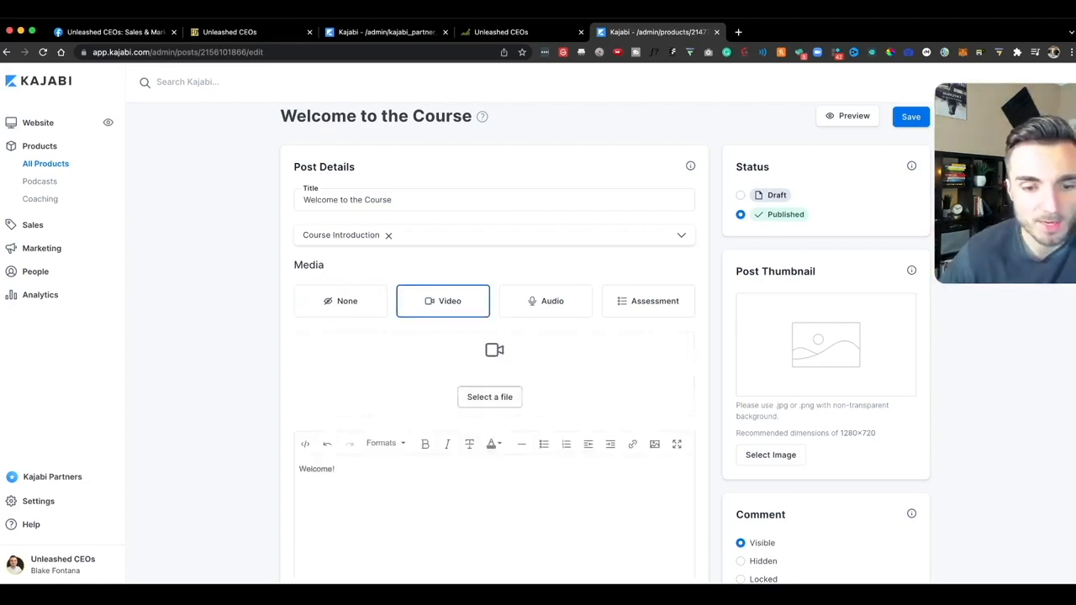
{"action": "left_click", "coordinate": [490, 397]}
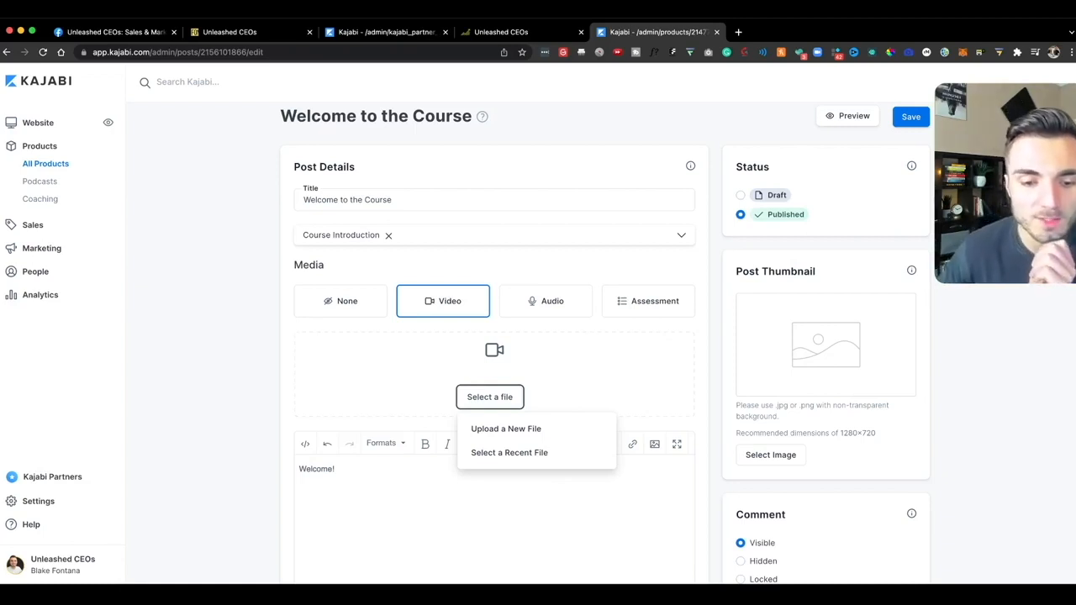
{"action": "left_click", "coordinate": [510, 452]}
{"action": "left_click", "coordinate": [477, 196]}
{"action": "left_click", "coordinate": [757, 446]}
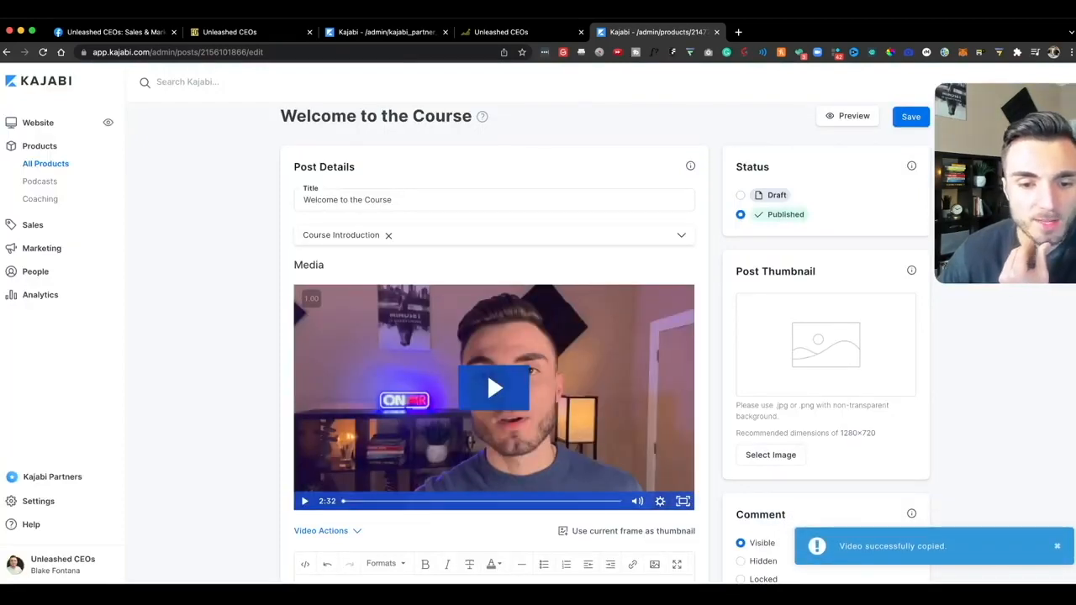
{"action": "left_click", "coordinate": [912, 117]}
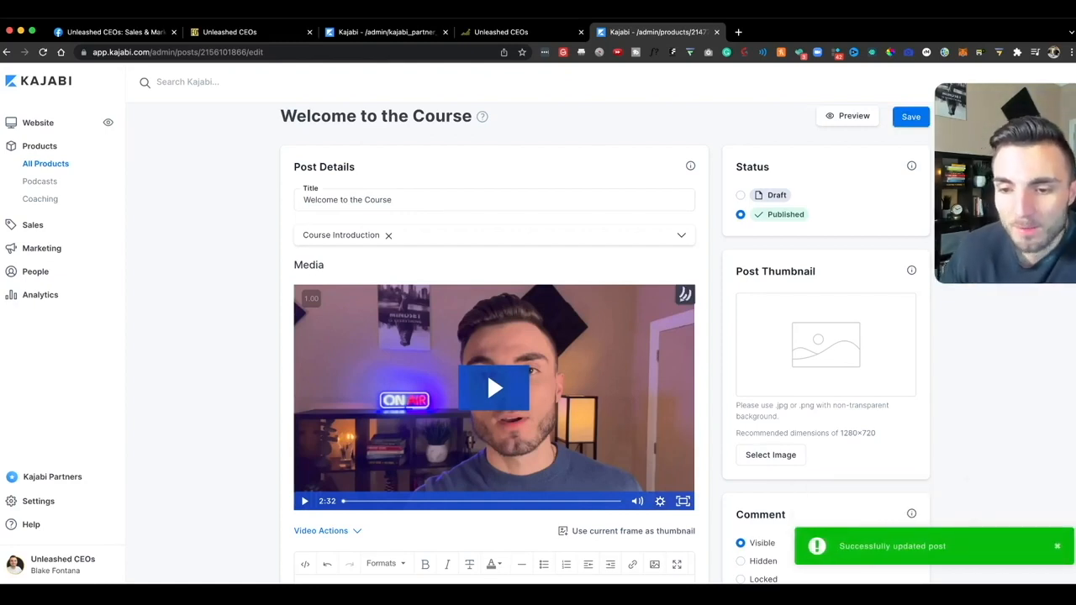
{"action": "scroll", "coordinate": [605, 336], "scroll_direction": "down", "scroll_amount": 1}
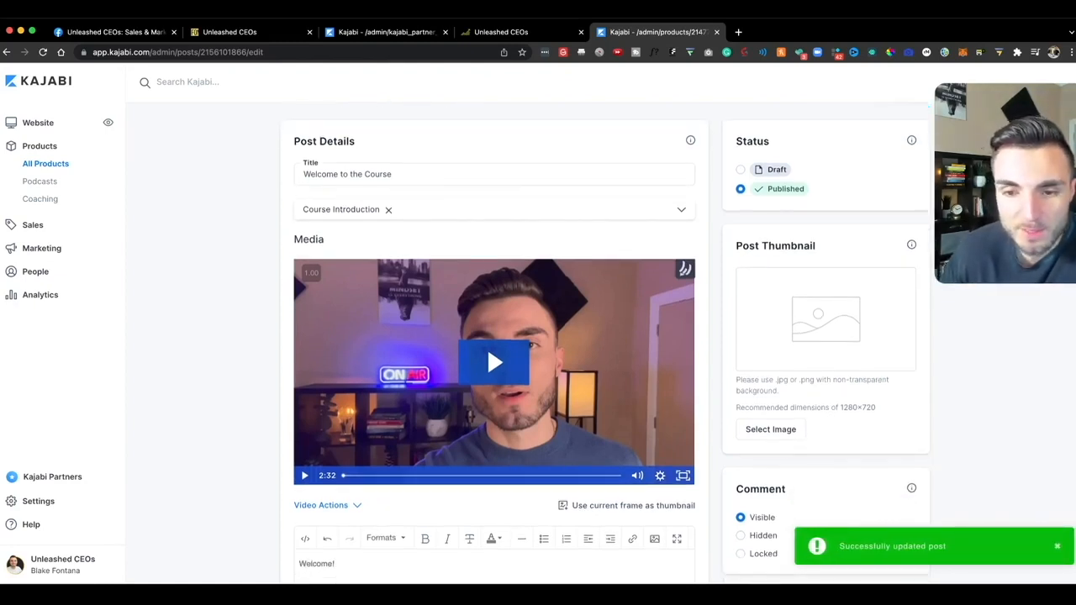
{"action": "scroll", "coordinate": [606, 336], "scroll_direction": "up", "scroll_amount": 2}
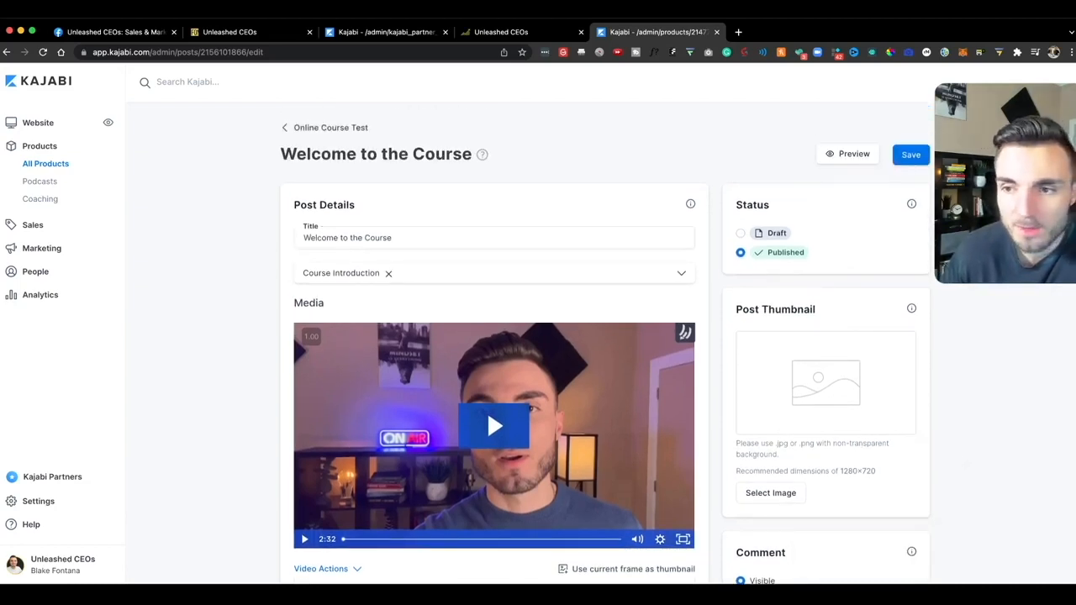
{"action": "left_click", "coordinate": [911, 155]}
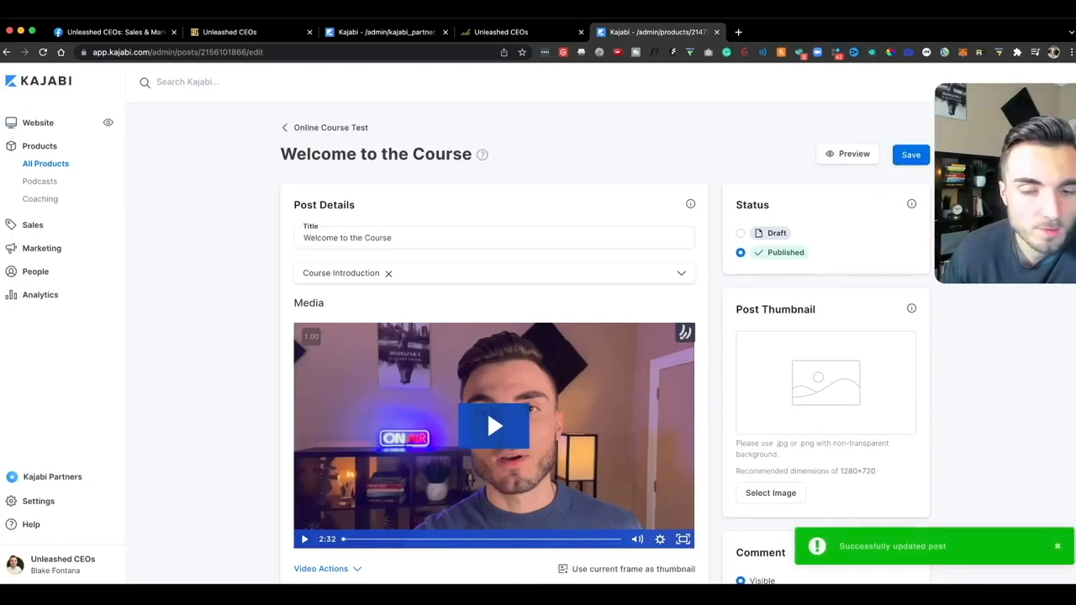
Return to the Online Course Test outline and check the status options of the Welcome to the Course and About Your Instructor lessons
{"action": "left_click", "coordinate": [330, 128]}
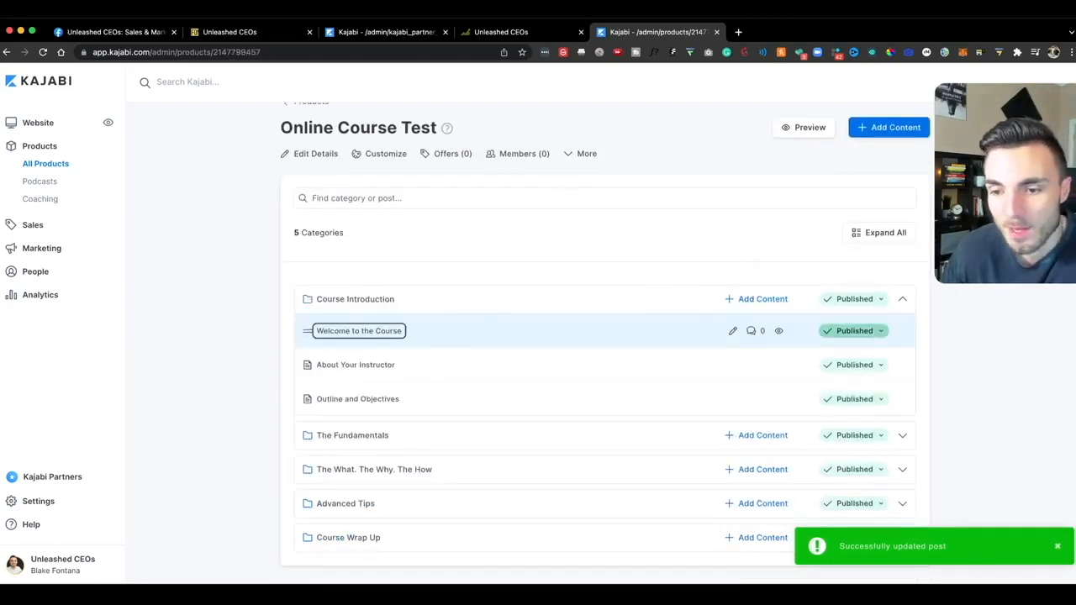
{"action": "left_click", "coordinate": [854, 331]}
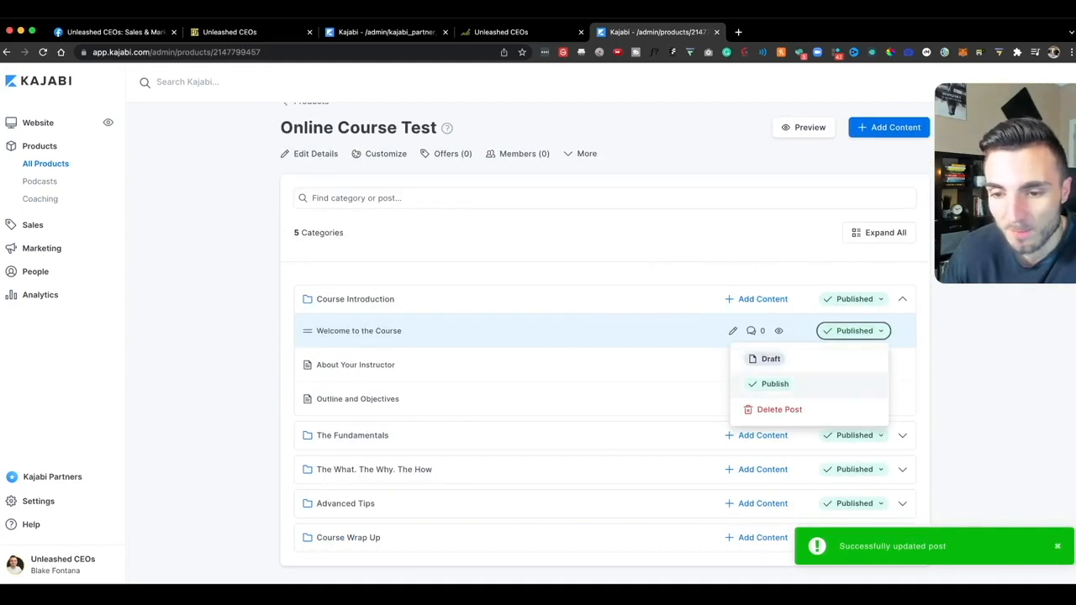
{"action": "left_click", "coordinate": [855, 365]}
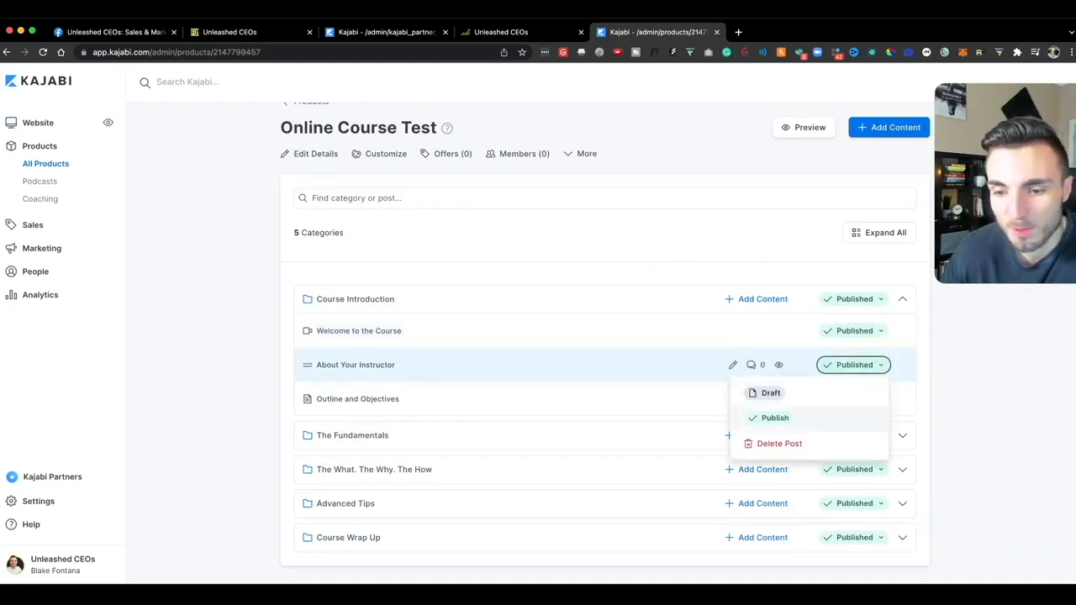
{"action": "left_click", "coordinate": [854, 365]}
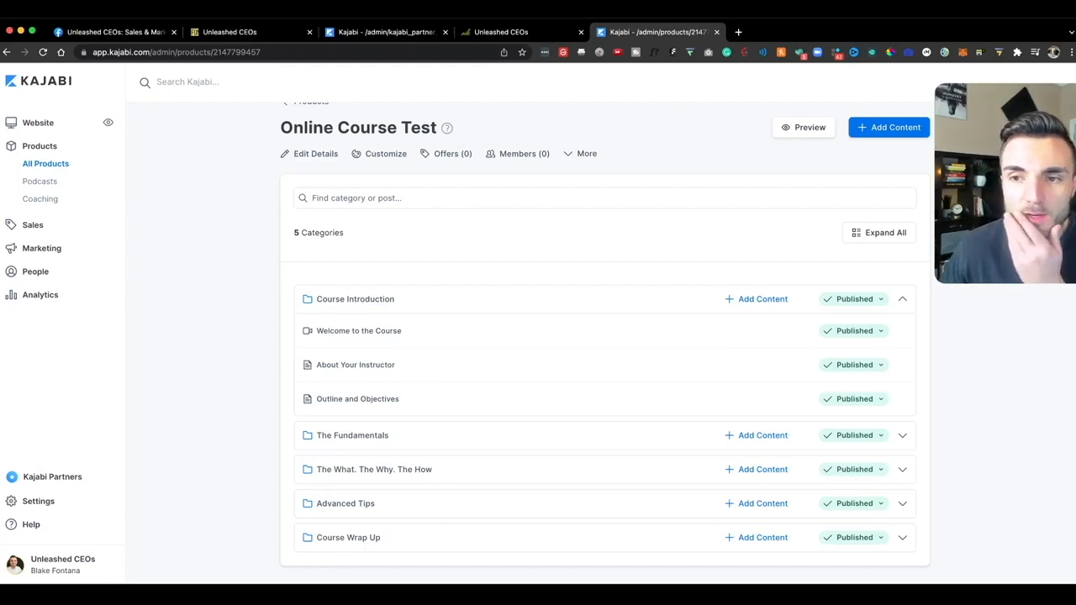
Preview the course as a member, start it to view the Welcome to the Course lesson, and return to the course landing page
{"action": "left_click", "coordinate": [804, 128]}
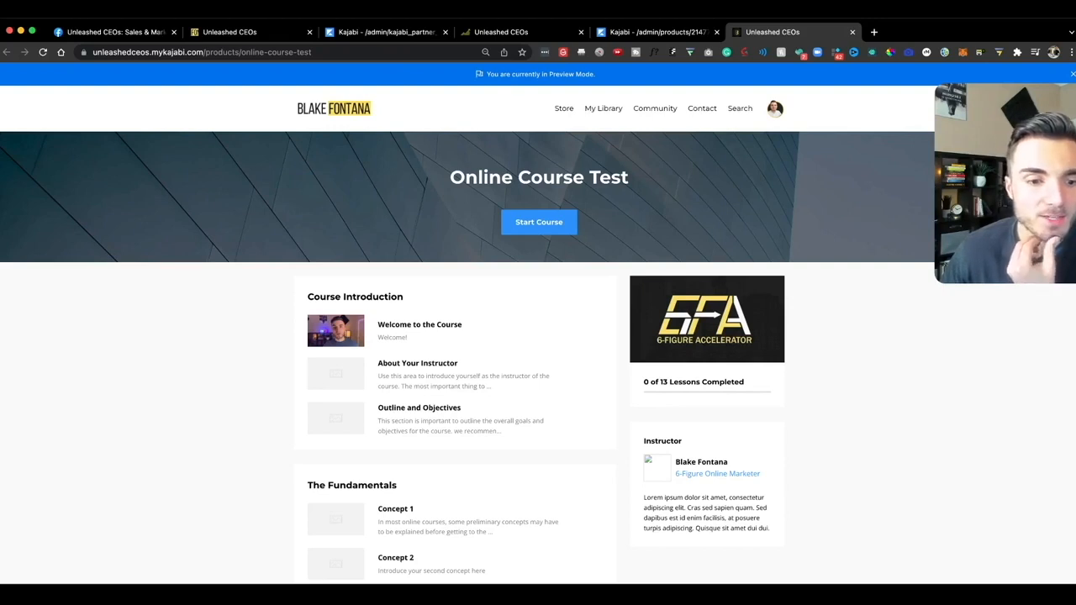
{"action": "left_click", "coordinate": [539, 221]}
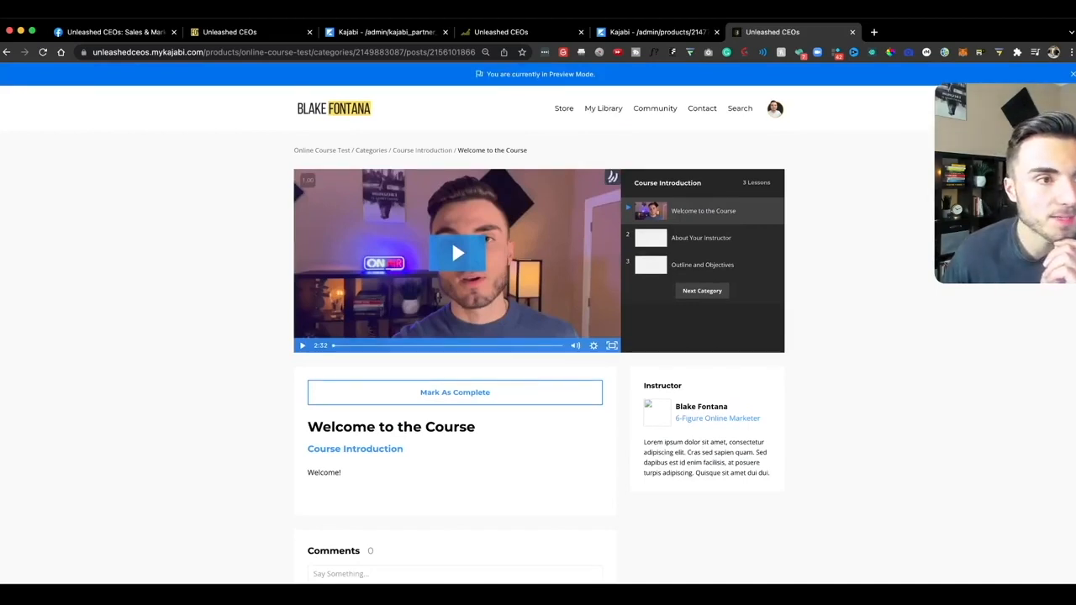
{"action": "key", "text": "super+Left"}
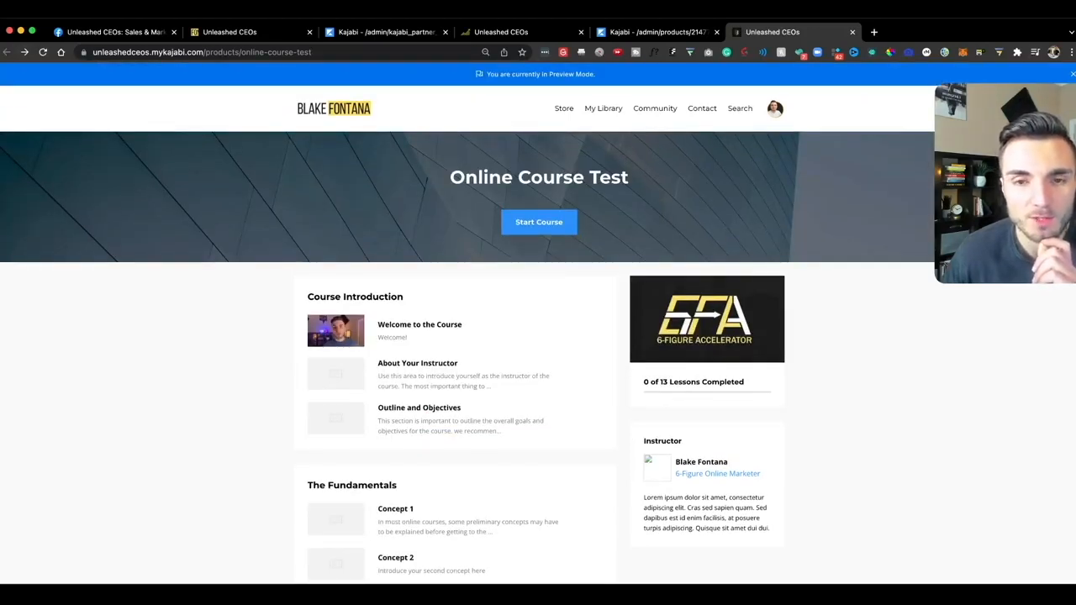
Back in the course admin, reopen the Welcome to the Course lesson and choose the recent 6-Figure Accelerator image as its post thumbnail
{"action": "left_click", "coordinate": [659, 32]}
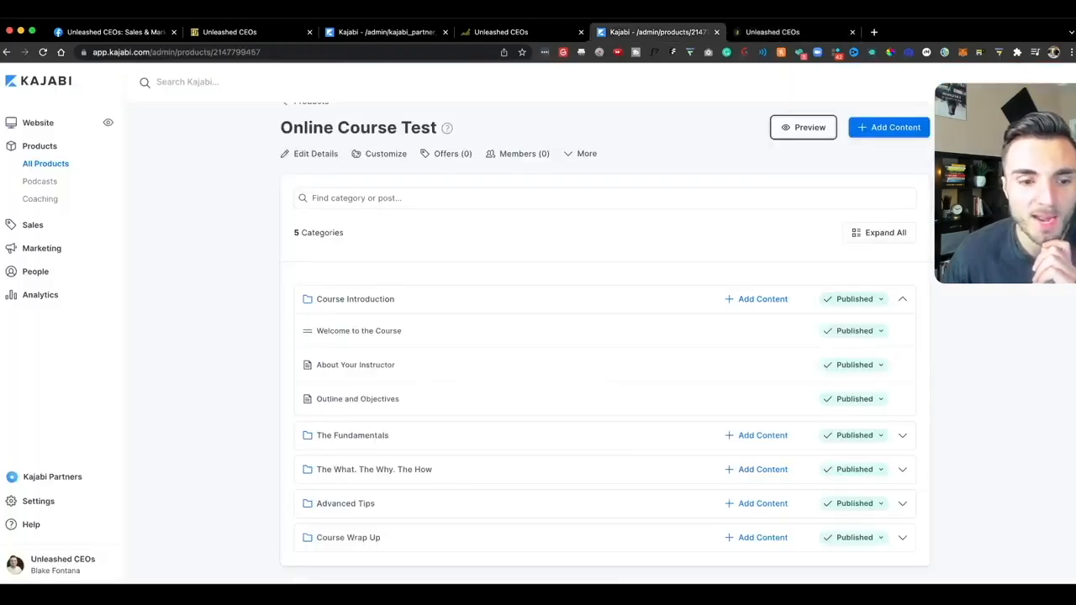
{"action": "left_click", "coordinate": [359, 331]}
{"action": "scroll", "coordinate": [606, 336], "scroll_direction": "down", "scroll_amount": 1}
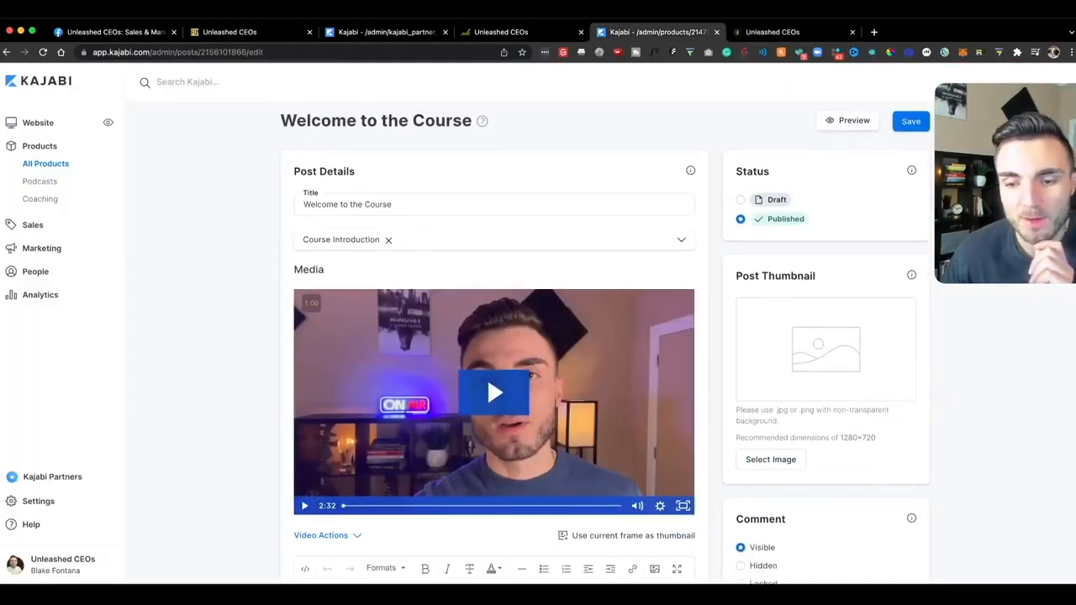
{"action": "left_click", "coordinate": [771, 460]}
{"action": "left_click", "coordinate": [792, 514]}
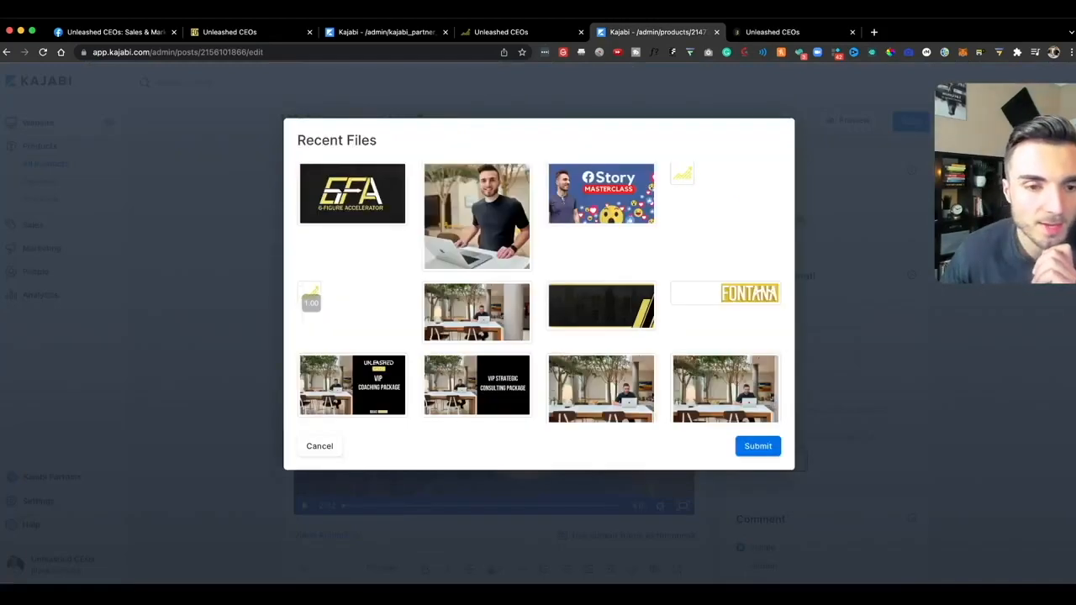
{"action": "left_click", "coordinate": [352, 195]}
{"action": "left_click", "coordinate": [757, 447]}
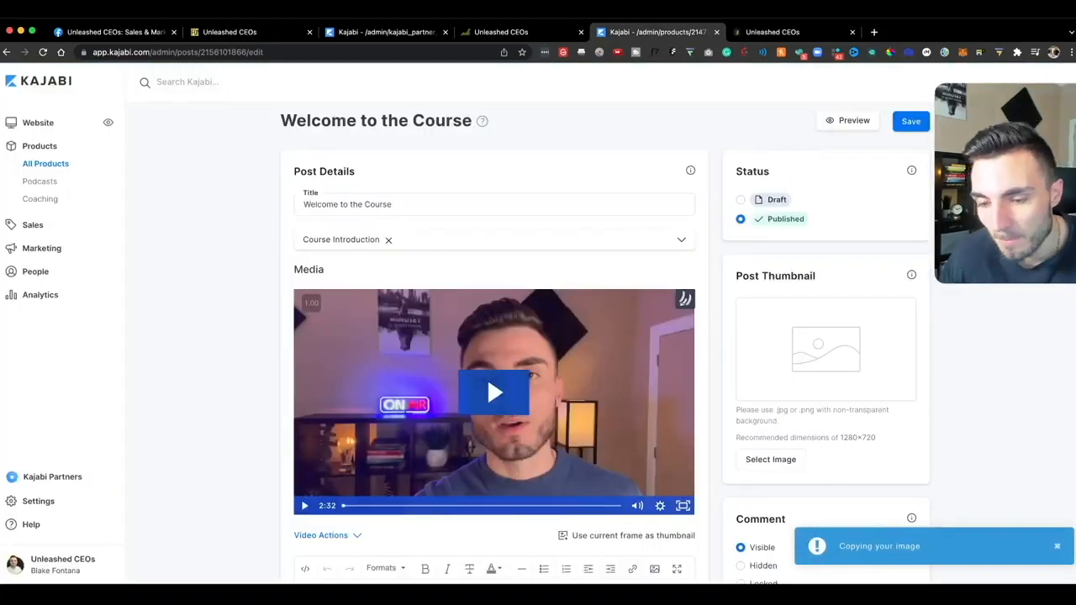
Save the Welcome to the Course lesson with its new thumbnail, preview the lesson page, and return to the course admin
{"action": "left_click", "coordinate": [911, 122]}
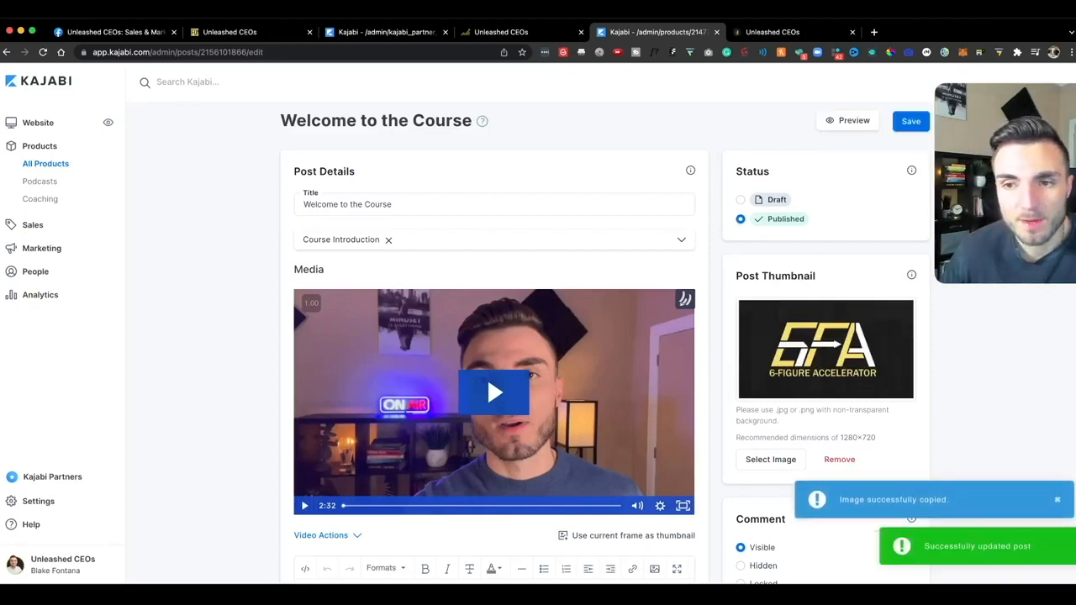
{"action": "left_click", "coordinate": [848, 121]}
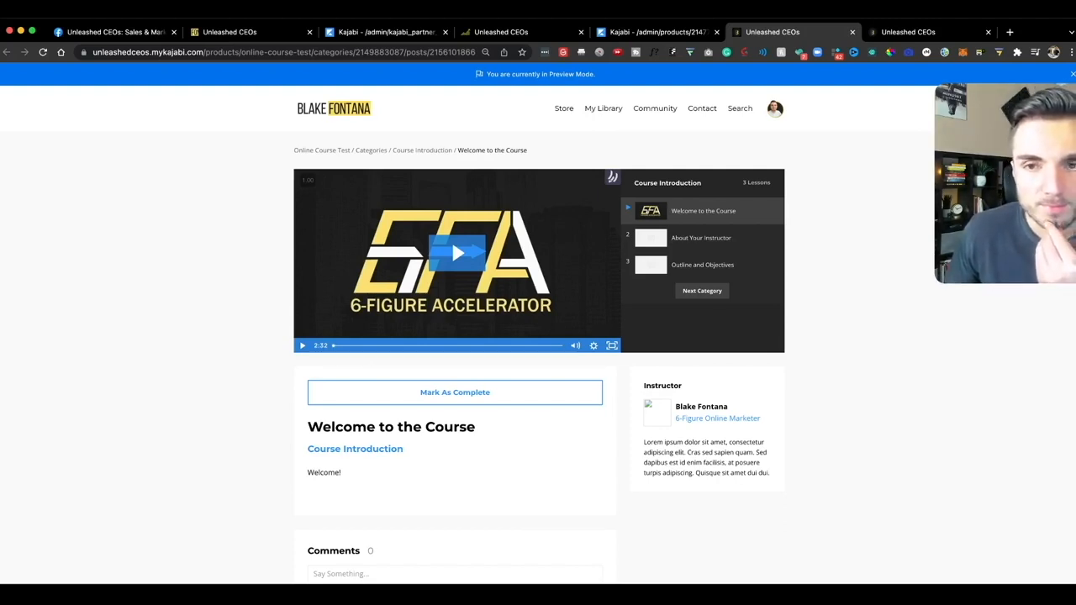
{"action": "left_click", "coordinate": [659, 32]}
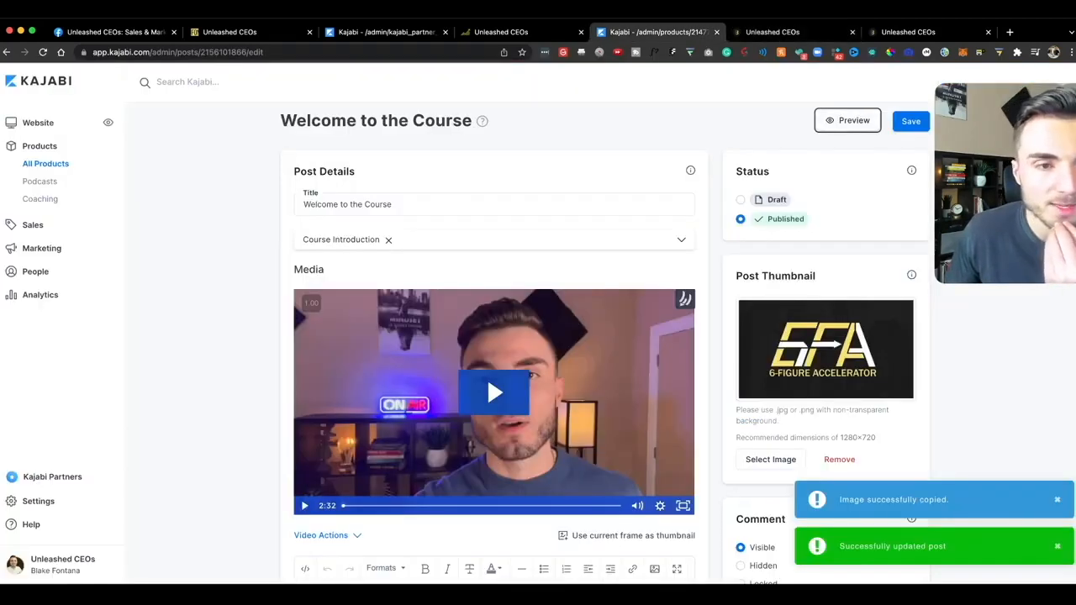
Go back to the Online Course Test outline and collapse the Course Introduction category
{"action": "scroll", "coordinate": [495, 336], "scroll_direction": "up", "scroll_amount": 1}
{"action": "left_click", "coordinate": [319, 129]}
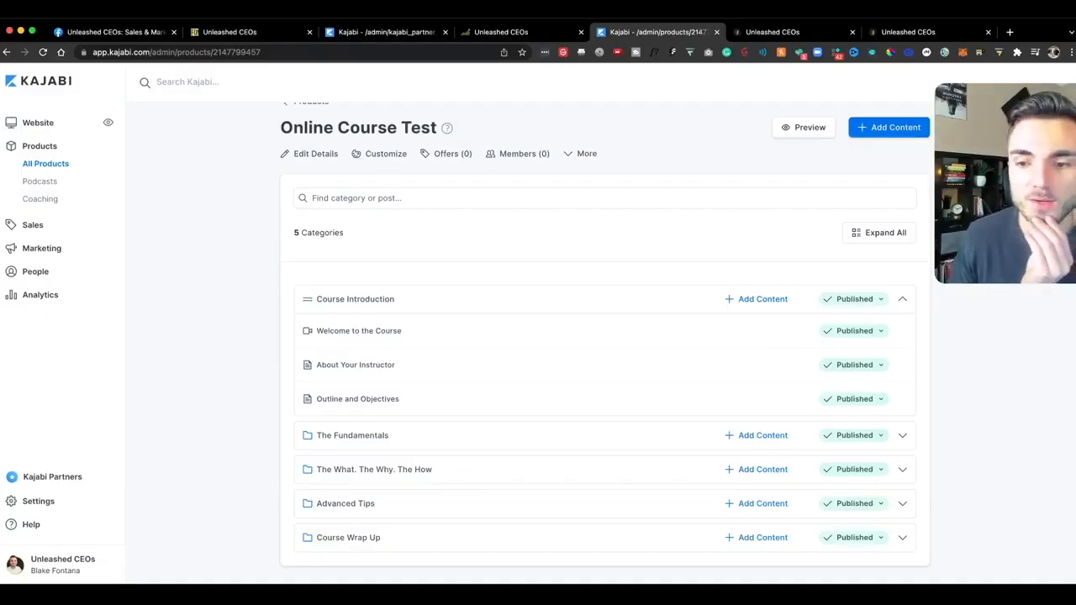
{"action": "left_click", "coordinate": [902, 299]}
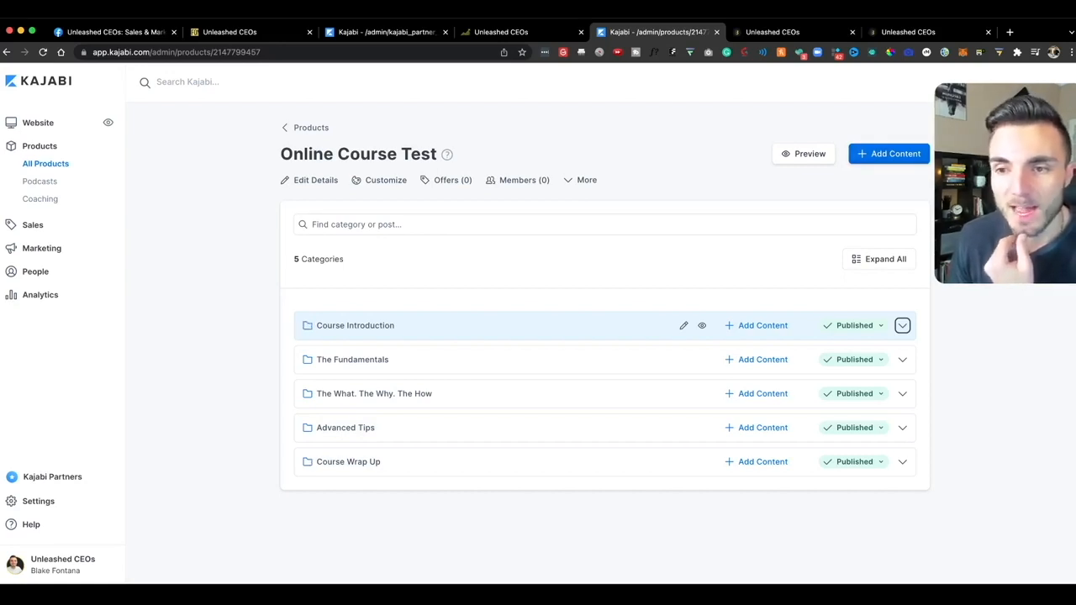
Create a new category titled "Marketing & Sales Strategies" using the recent 6-Figure Accelerator image
{"action": "left_click", "coordinate": [889, 154]}
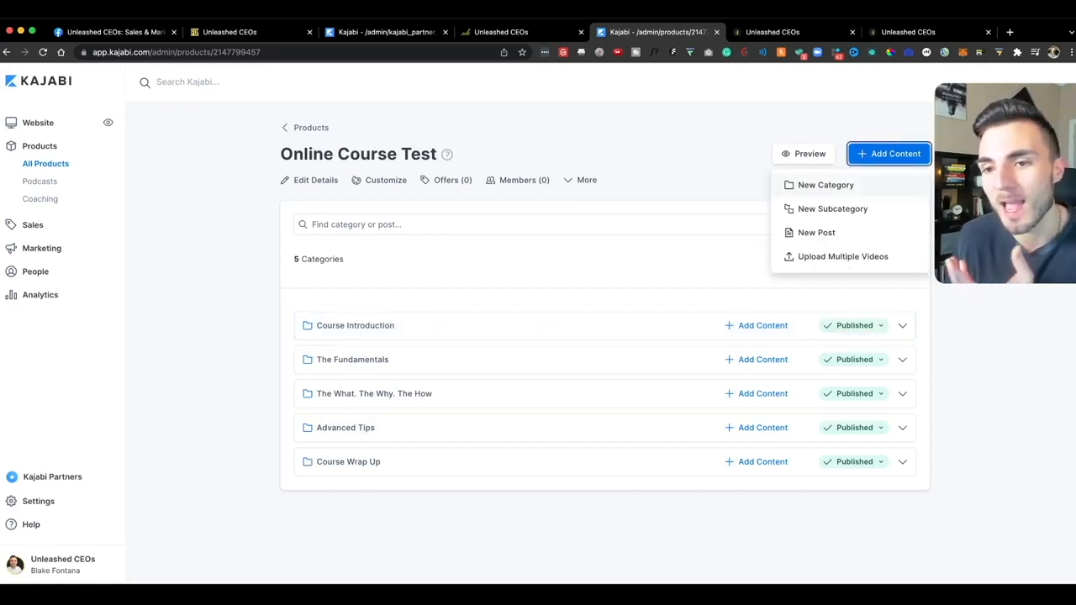
{"action": "left_click", "coordinate": [824, 185]}
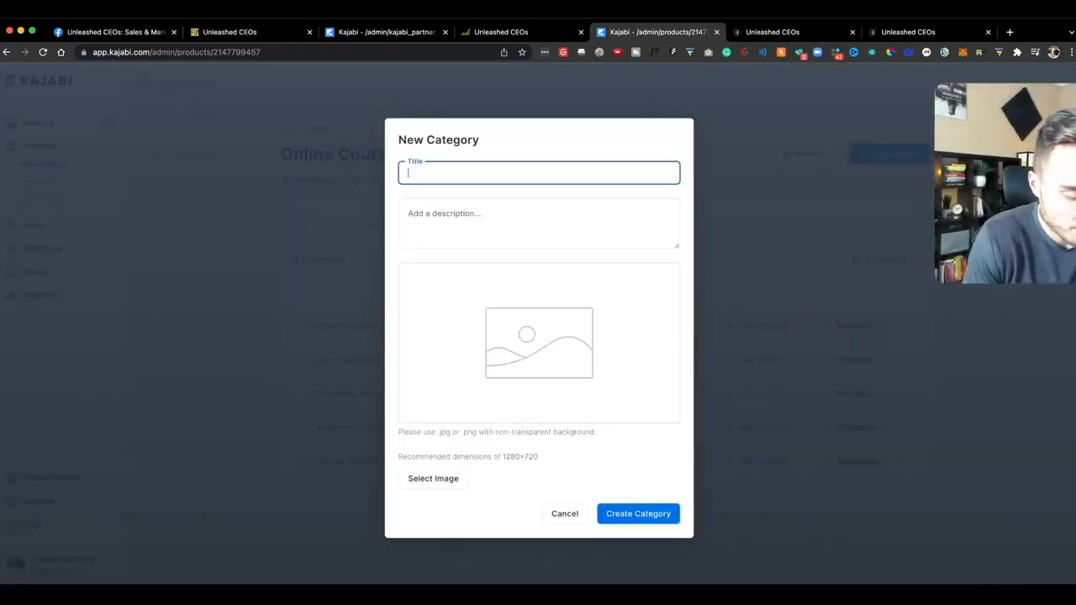
{"action": "type", "text": "Marketing & Sales Strategies"}
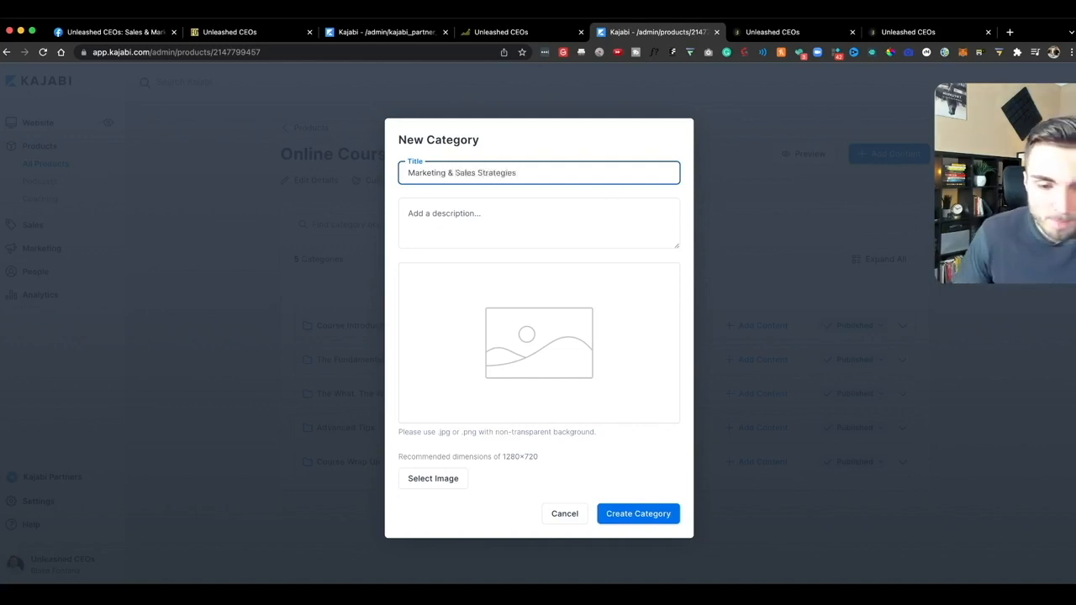
{"action": "left_click", "coordinate": [433, 478]}
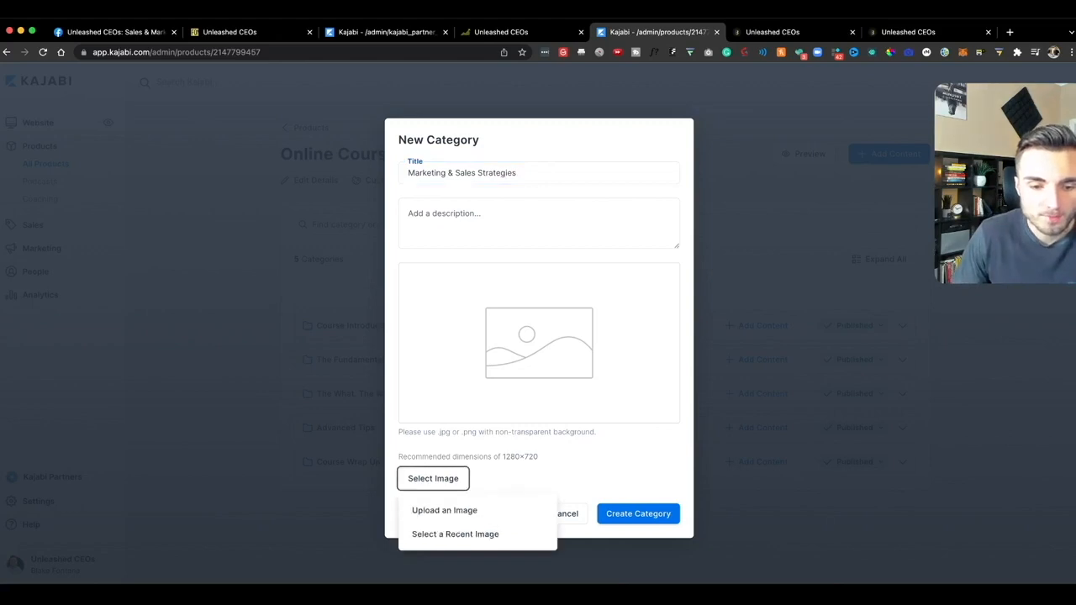
{"action": "left_click", "coordinate": [456, 533]}
{"action": "left_click", "coordinate": [352, 194]}
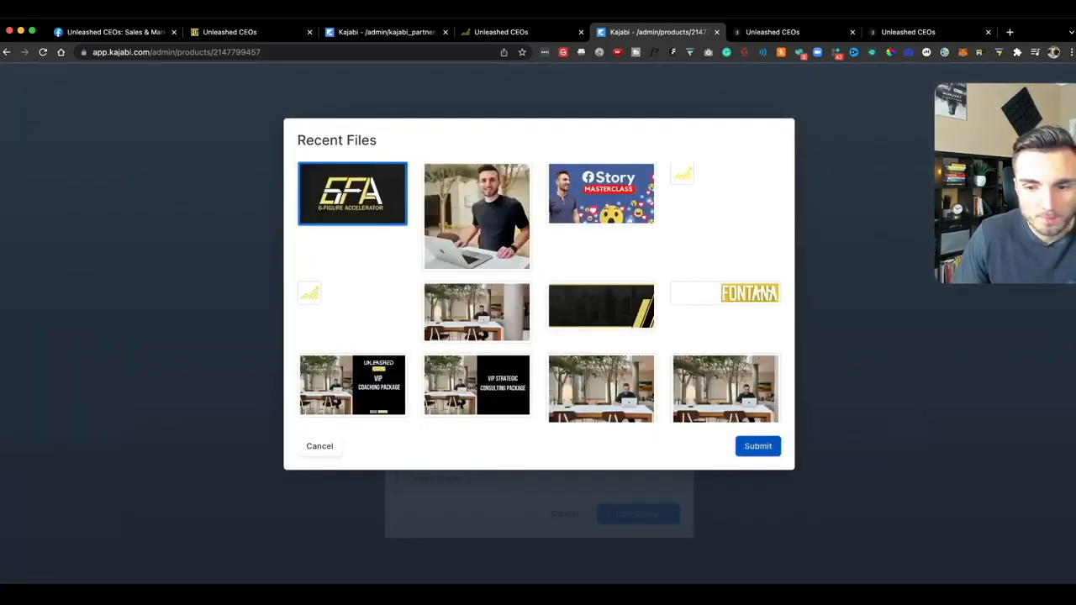
{"action": "left_click", "coordinate": [758, 447]}
{"action": "left_click", "coordinate": [638, 514]}
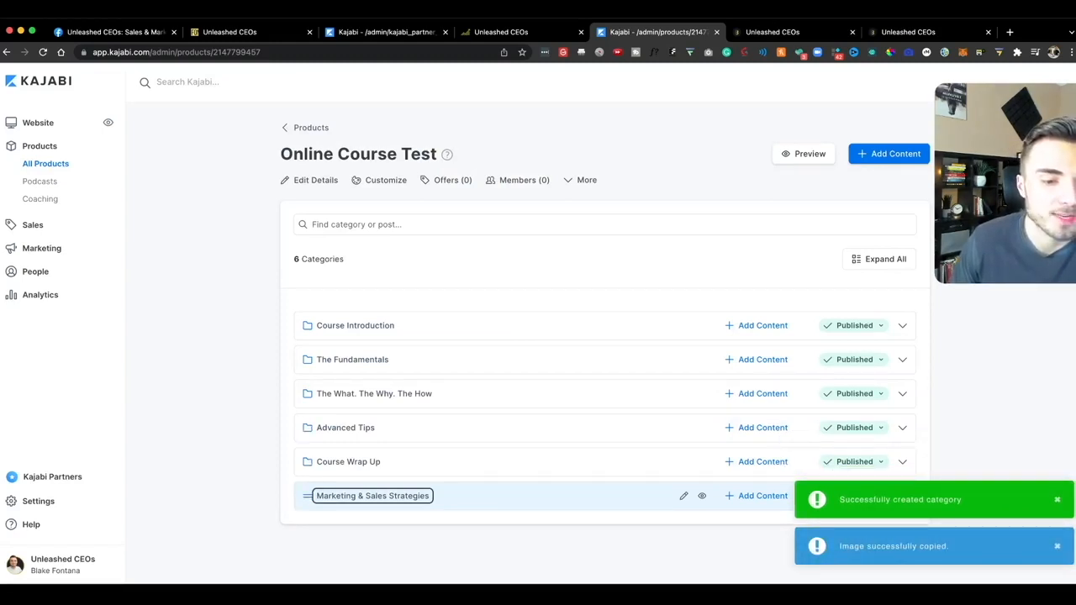
Move the Marketing & Sales Strategies category directly below Course Introduction and check its details and status options
{"action": "left_click_drag", "start_coordinate": [361, 496], "coordinate": [361, 359]}
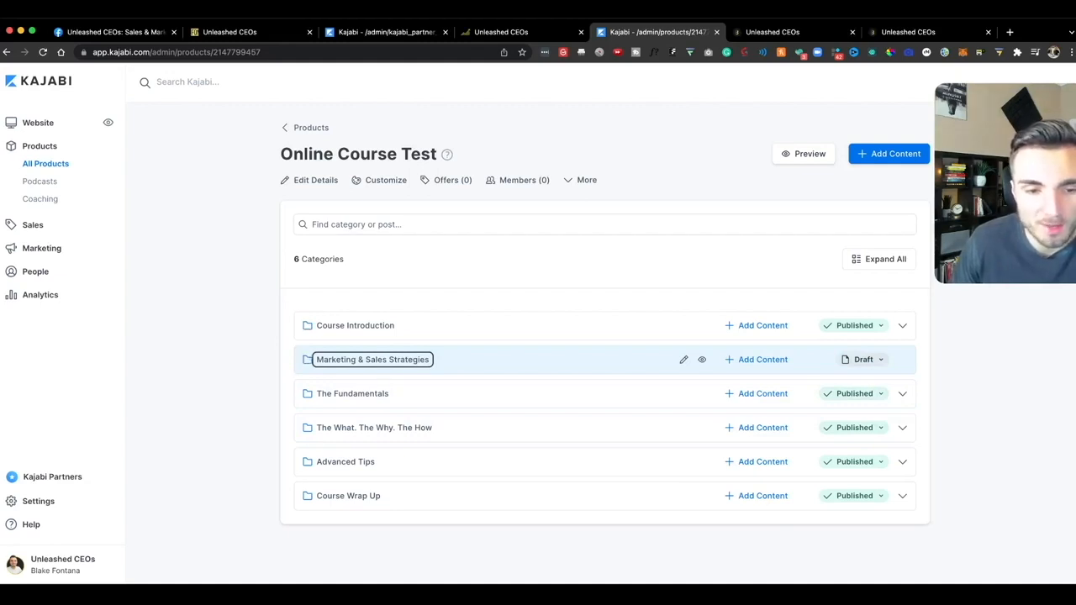
{"action": "left_click", "coordinate": [372, 360]}
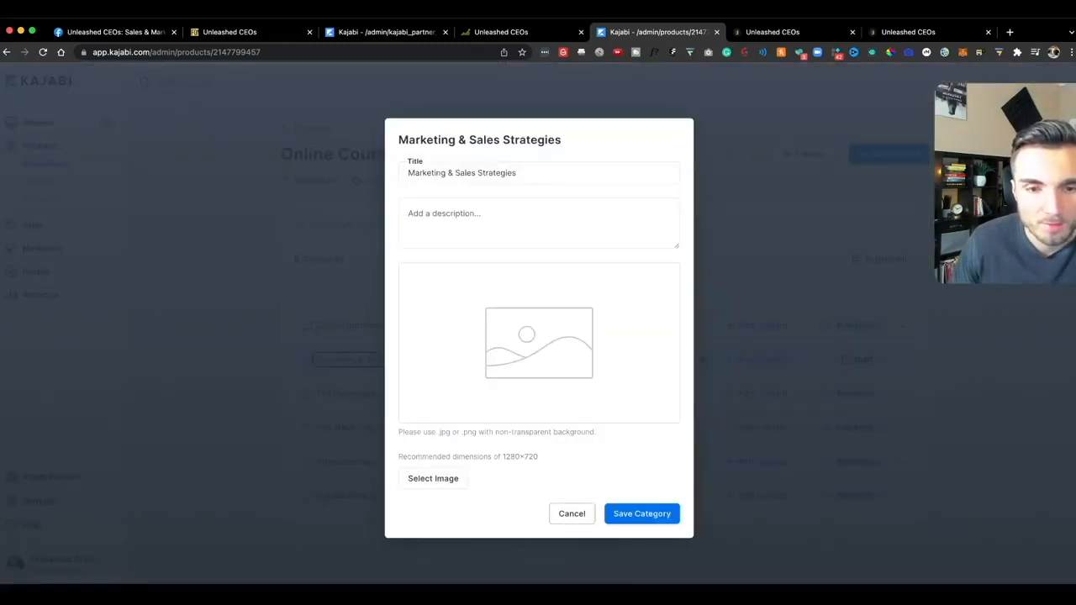
{"action": "left_click", "coordinate": [572, 513]}
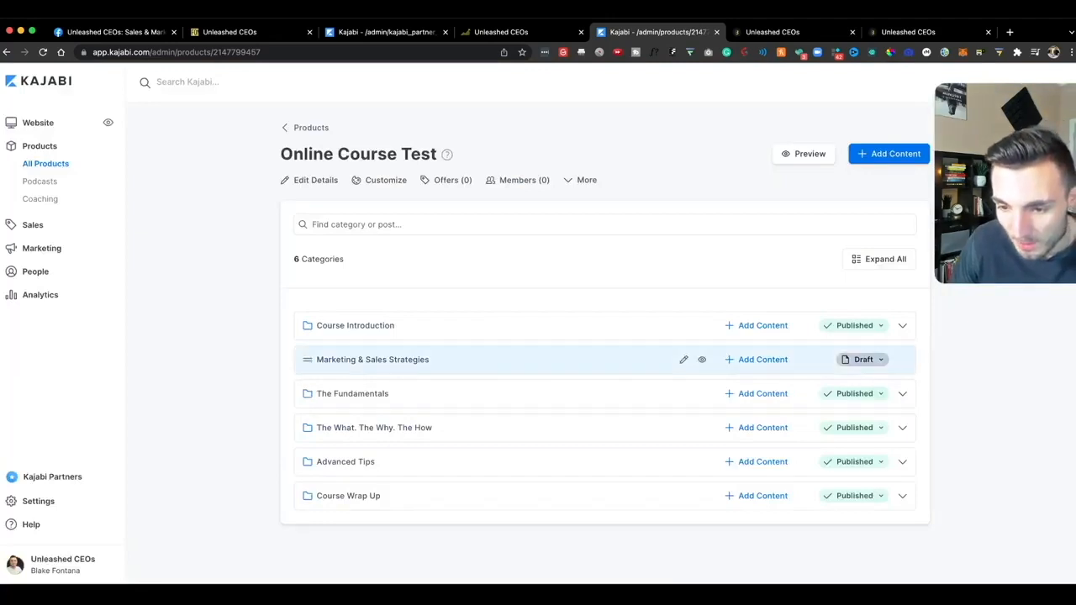
{"action": "left_click", "coordinate": [863, 359]}
{"action": "left_click", "coordinate": [863, 359]}
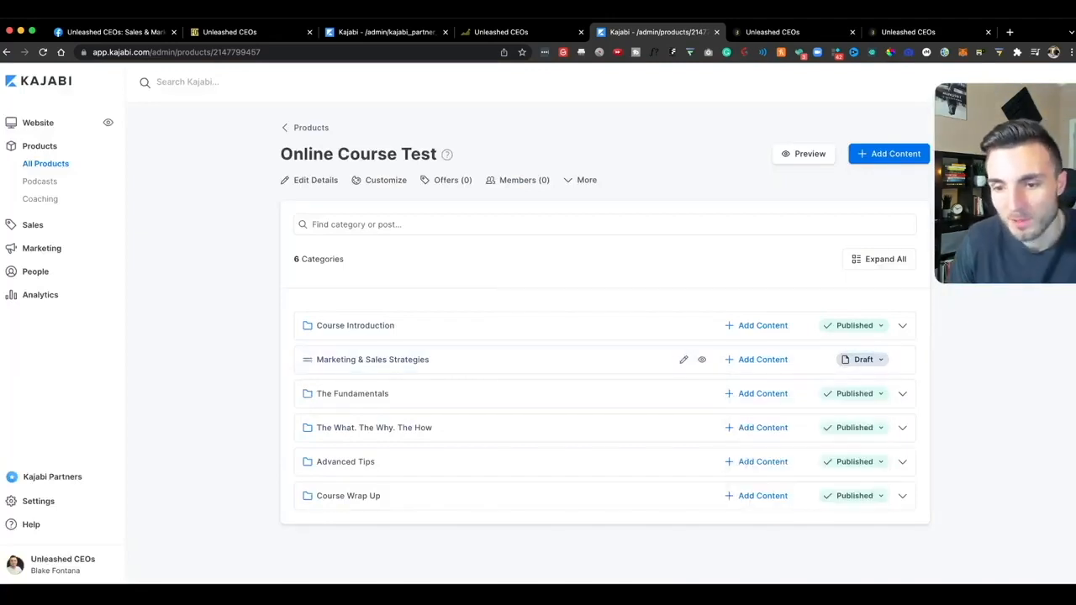
Add a post titled "Marketing Overview" to the Marketing & Sales Strategies category and choose an option for its status
{"action": "left_click", "coordinate": [762, 359]}
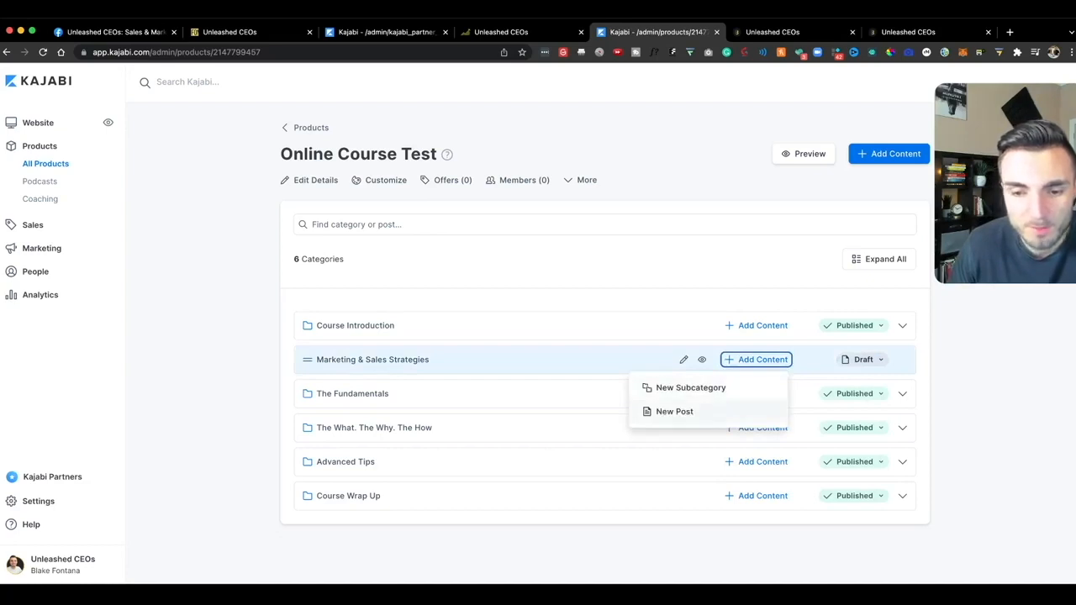
{"action": "left_click", "coordinate": [674, 411]}
{"action": "left_click", "coordinate": [539, 173]}
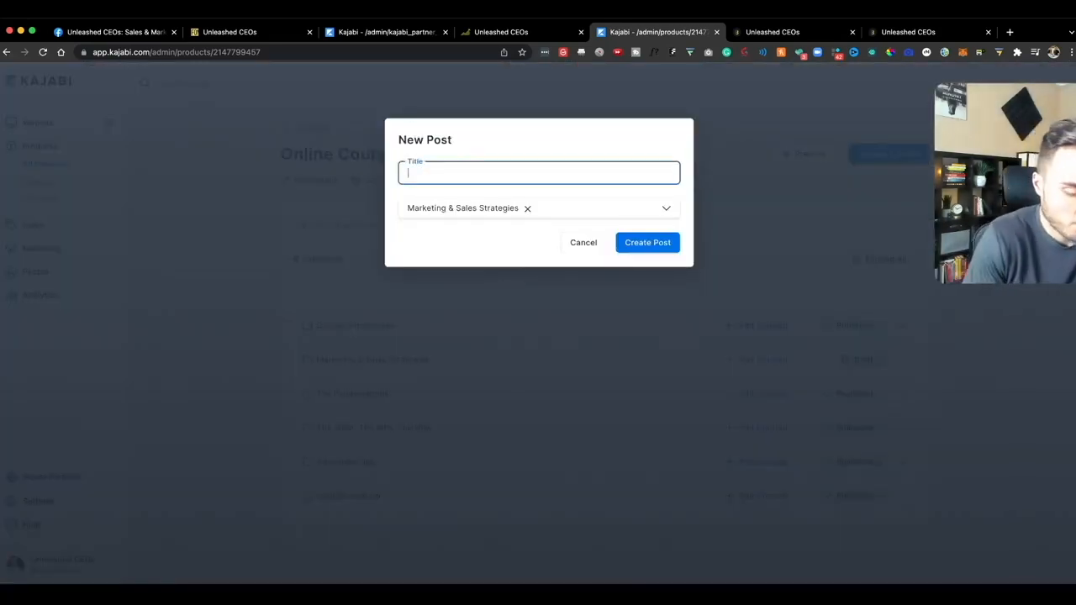
{"action": "type", "text": "Marketing Overview"}
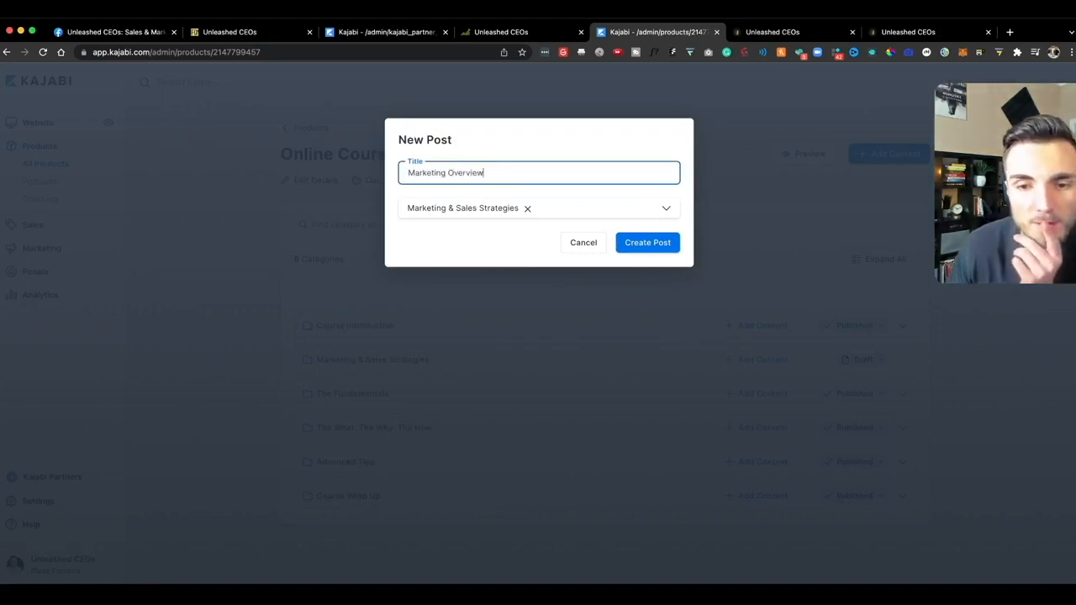
{"action": "key", "text": "Return"}
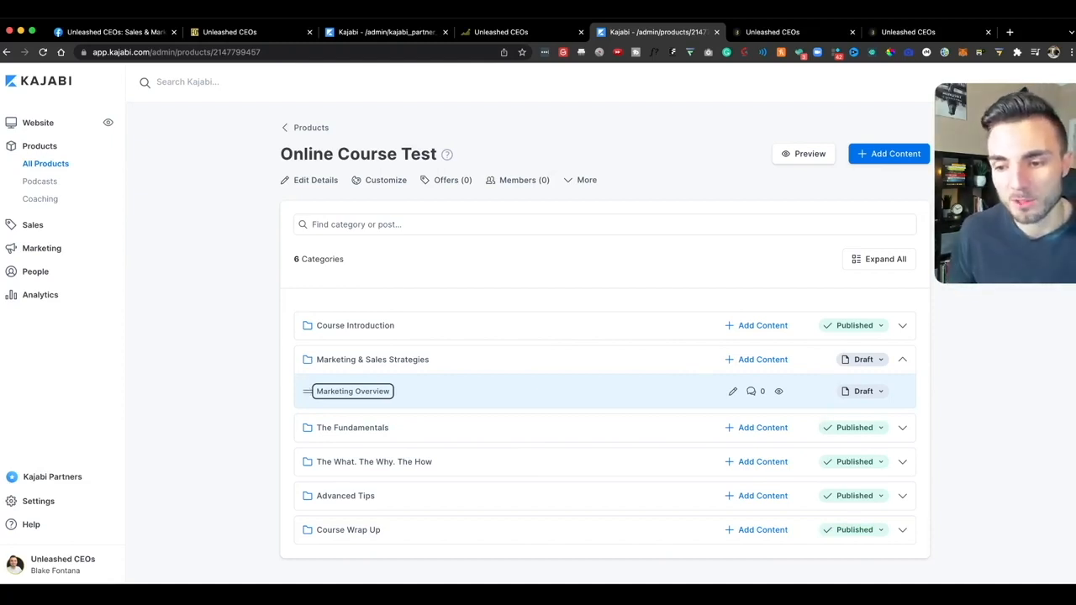
{"action": "left_click", "coordinate": [863, 391]}
{"action": "left_click", "coordinate": [775, 444]}
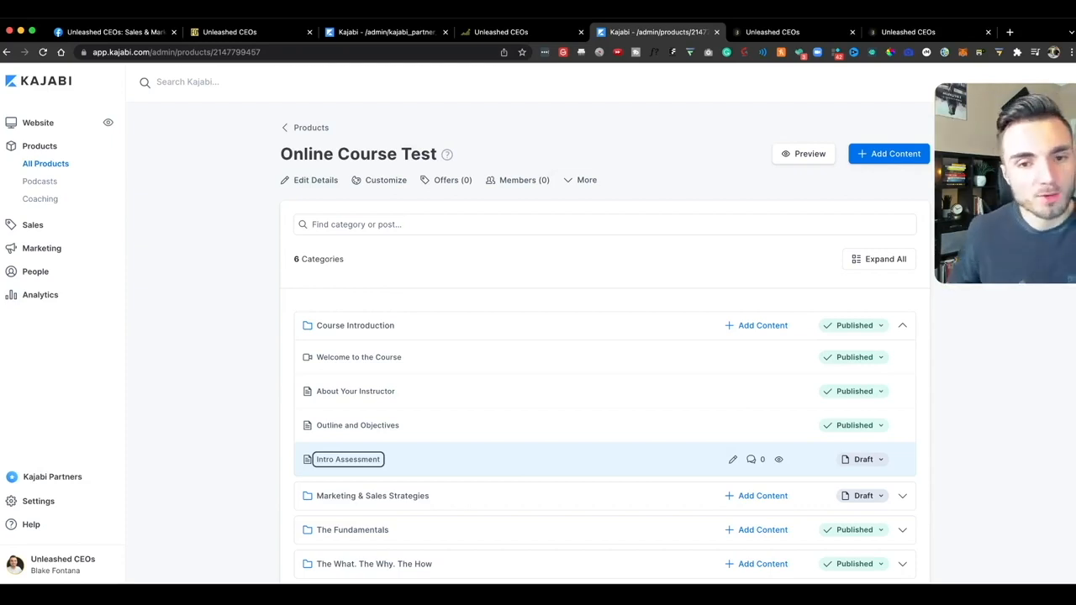
Open the course's live Premier Product theme for customizing and look over the course page layout
{"action": "left_click", "coordinate": [380, 180]}
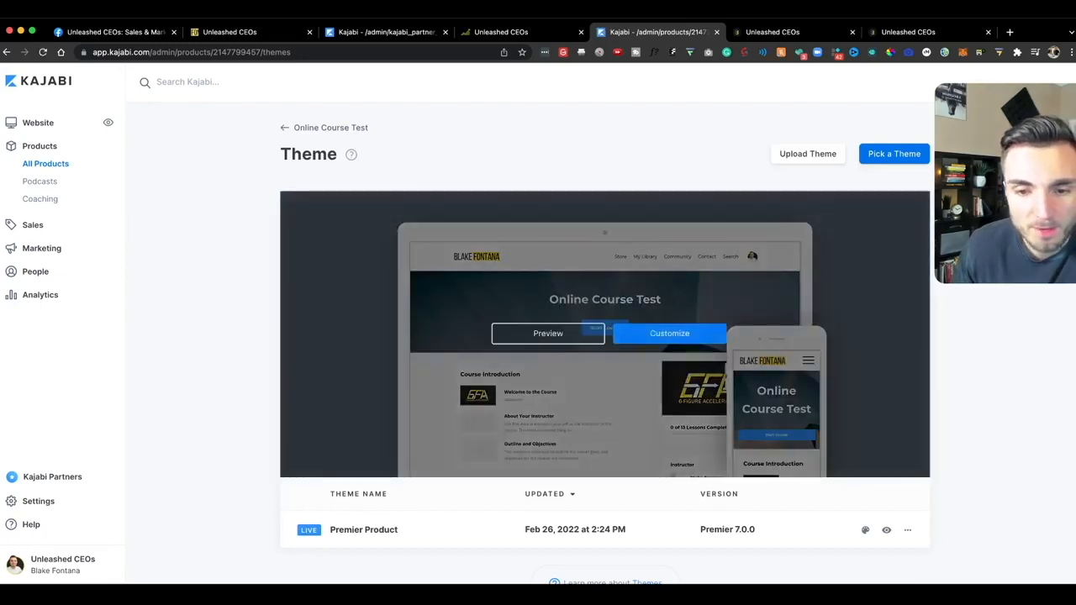
{"action": "left_click", "coordinate": [669, 333]}
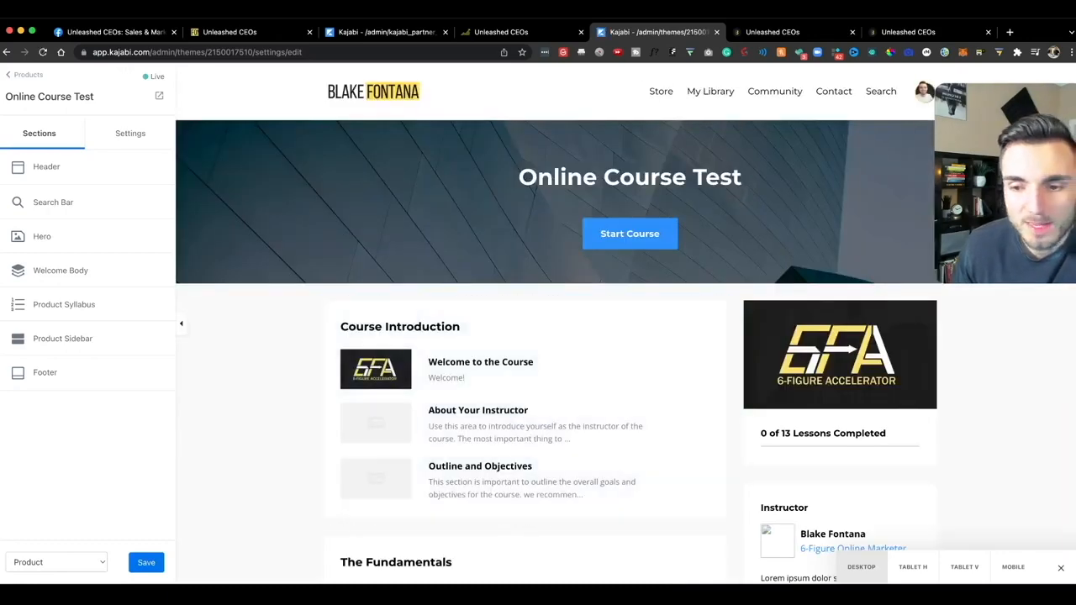
{"action": "scroll", "coordinate": [555, 370], "scroll_direction": "down", "scroll_amount": 1}
{"action": "scroll", "coordinate": [555, 370], "scroll_direction": "down", "scroll_amount": 1}
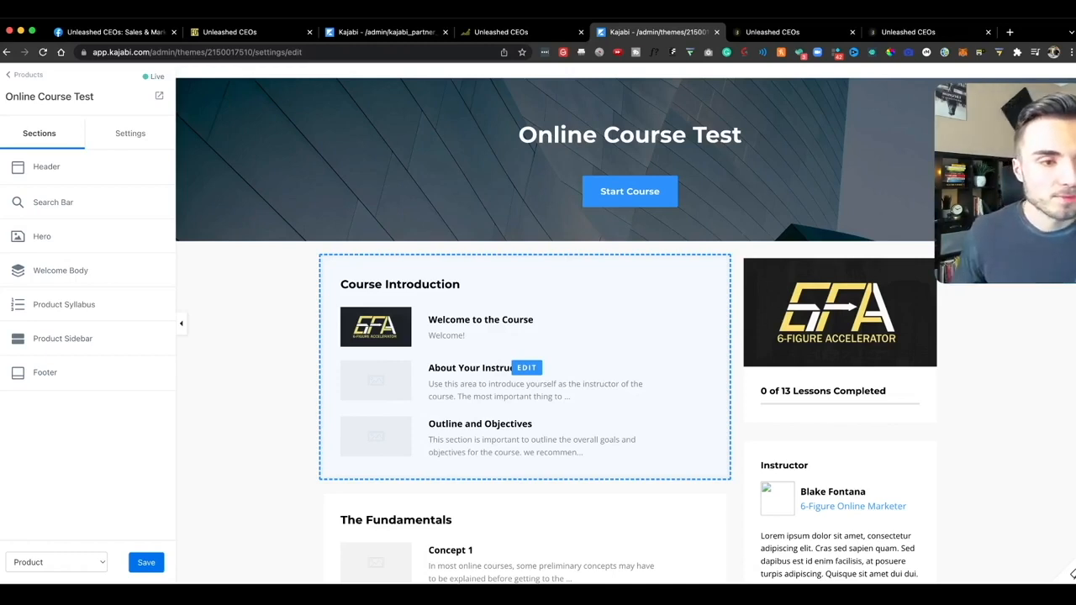
{"action": "scroll", "coordinate": [526, 368], "scroll_direction": "up", "scroll_amount": 1}
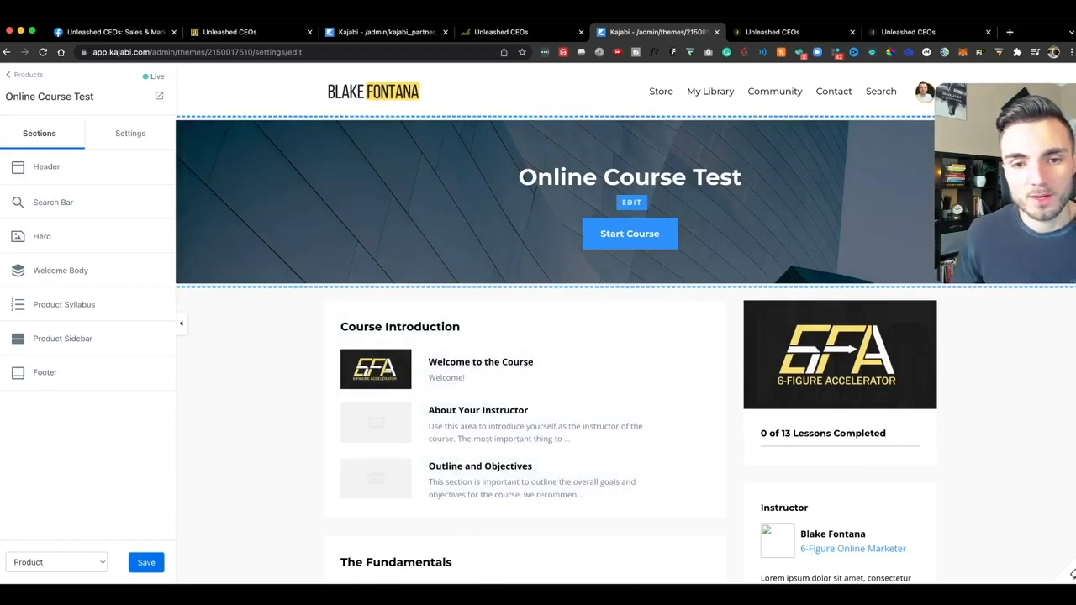
Turn off Show Hero in the course page's Hero section and turn it back on
{"action": "left_click", "coordinate": [631, 203]}
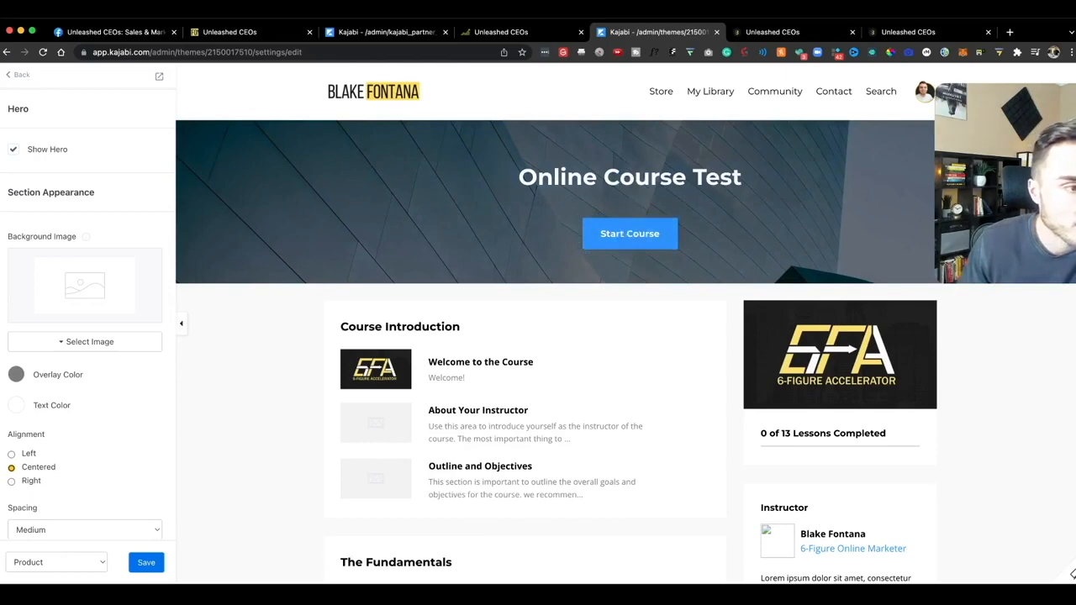
{"action": "left_click", "coordinate": [13, 149]}
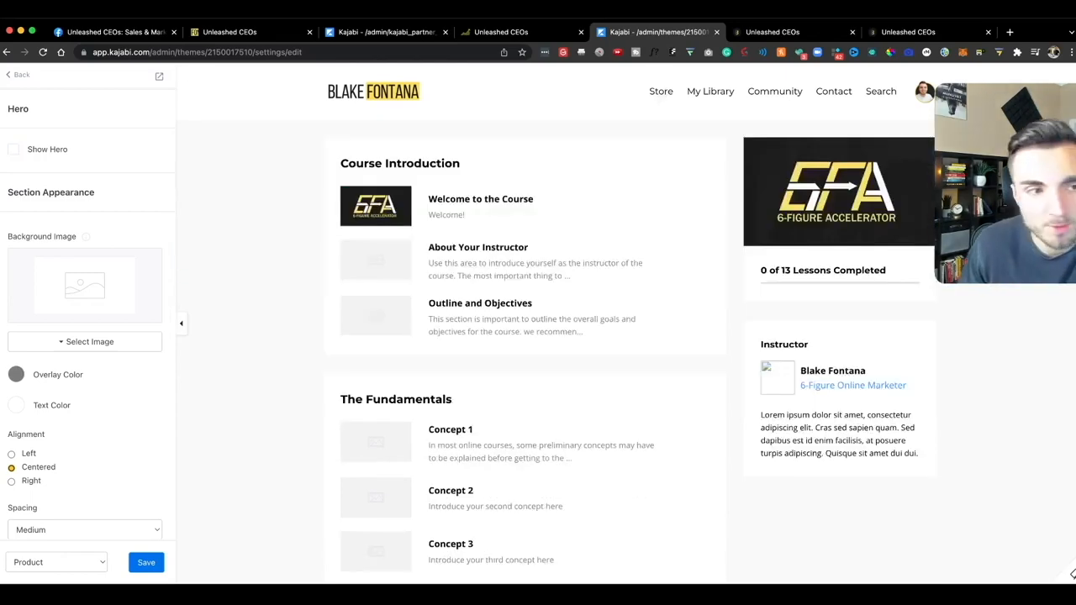
{"action": "left_click", "coordinate": [14, 150]}
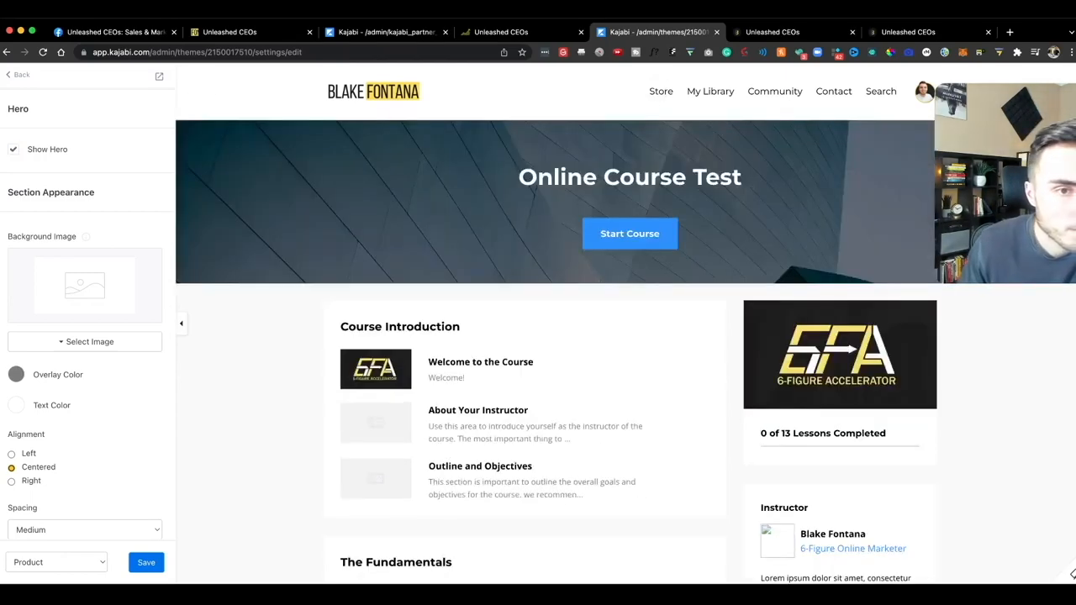
Look through the course page's Header and Hero section settings and go back to the section list
{"action": "left_click", "coordinate": [630, 94]}
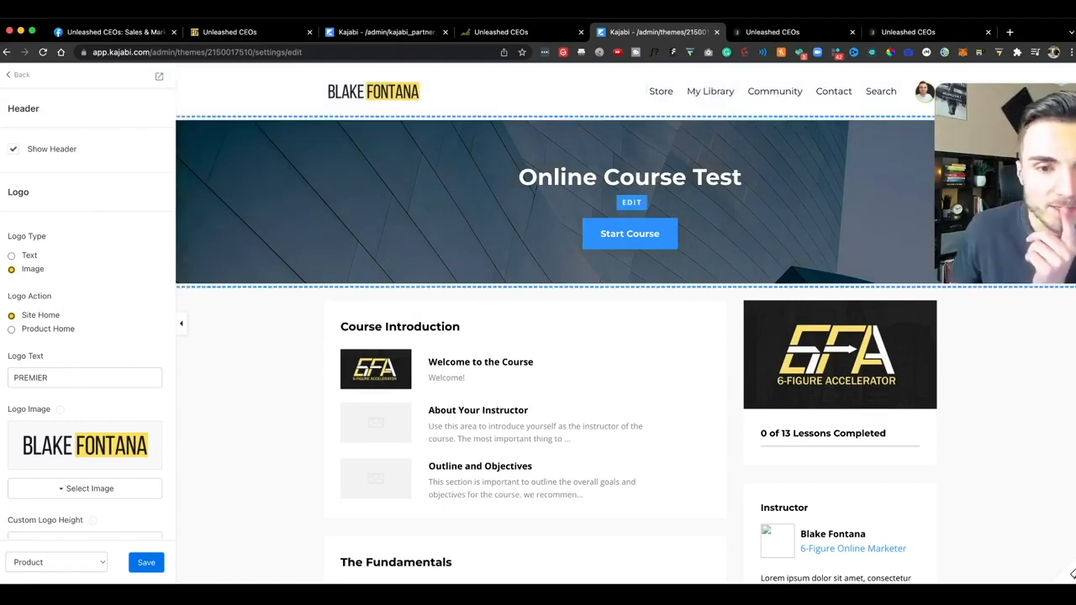
{"action": "left_click", "coordinate": [633, 178]}
{"action": "left_click", "coordinate": [19, 75]}
{"action": "scroll", "coordinate": [85, 288], "scroll_direction": "down", "scroll_amount": 1}
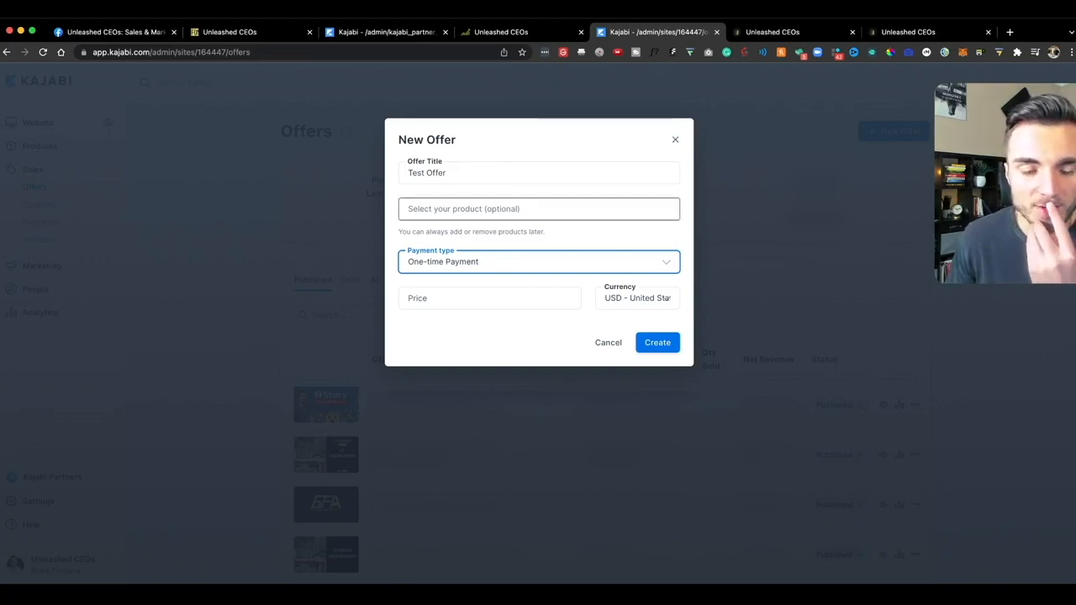
Create the Test Offer with the Online Course Test product and the payment type Free
{"action": "left_click", "coordinate": [539, 210]}
{"action": "type", "text": "tes"}
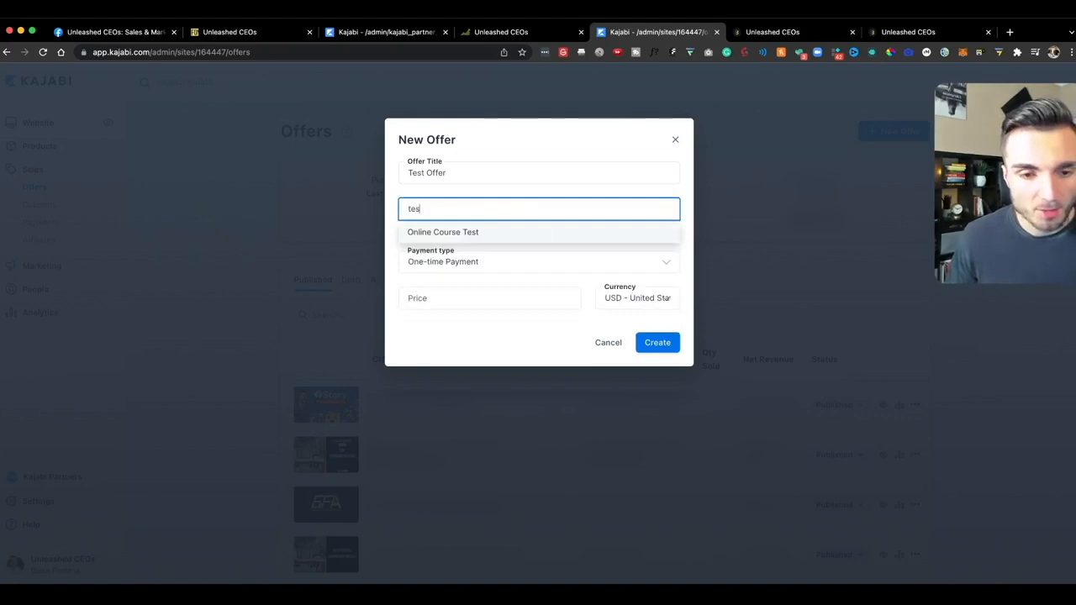
{"action": "left_click", "coordinate": [539, 232]}
{"action": "left_click", "coordinate": [521, 332]}
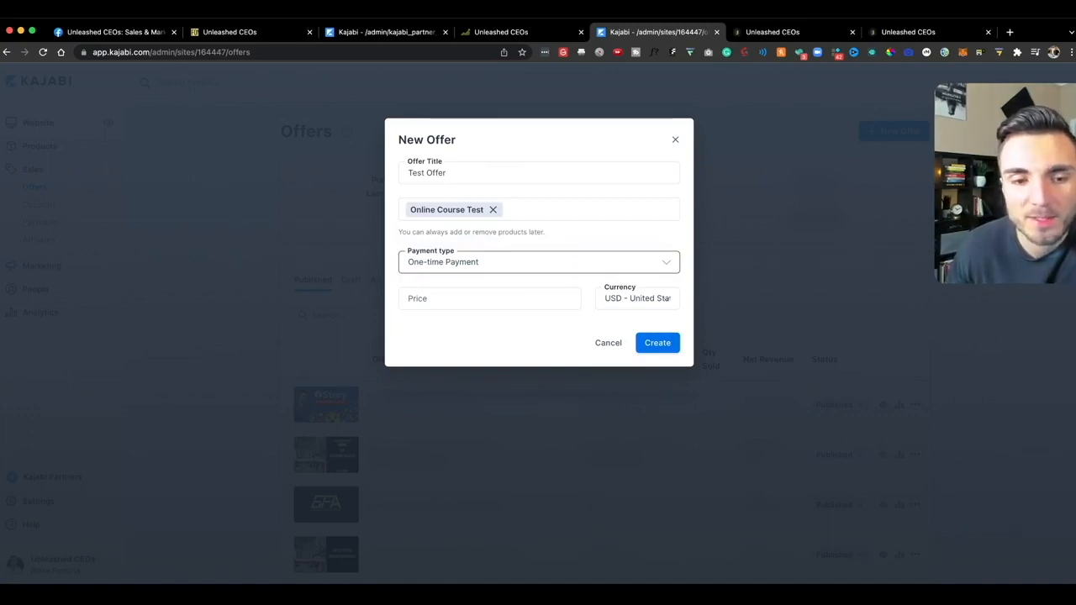
{"action": "left_click", "coordinate": [539, 262]}
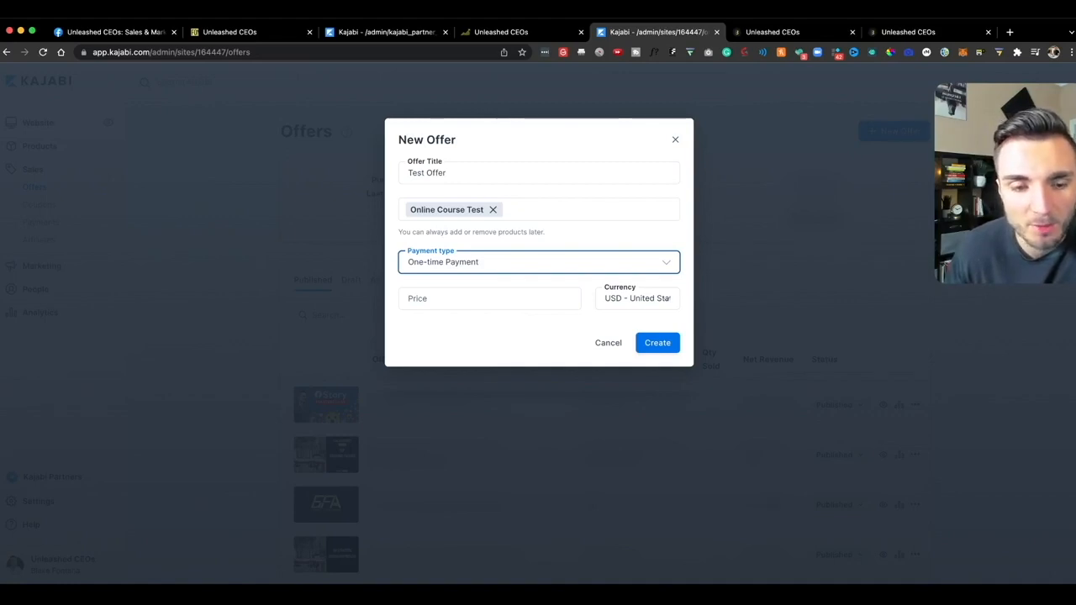
{"action": "key", "text": "Up"}
{"action": "left_click", "coordinate": [658, 311]}
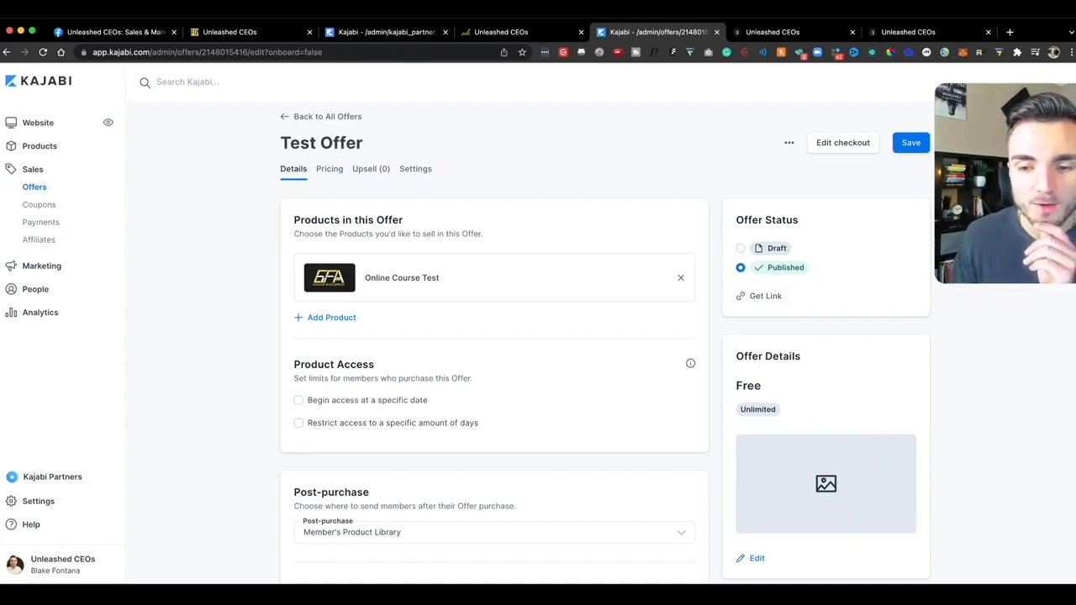
Review the Test Offer's details, including product access, post-purchase destination, post-purchase email and automations
{"action": "scroll", "coordinate": [605, 342], "scroll_direction": "down", "scroll_amount": 1}
{"action": "scroll", "coordinate": [605, 342], "scroll_direction": "down", "scroll_amount": 5}
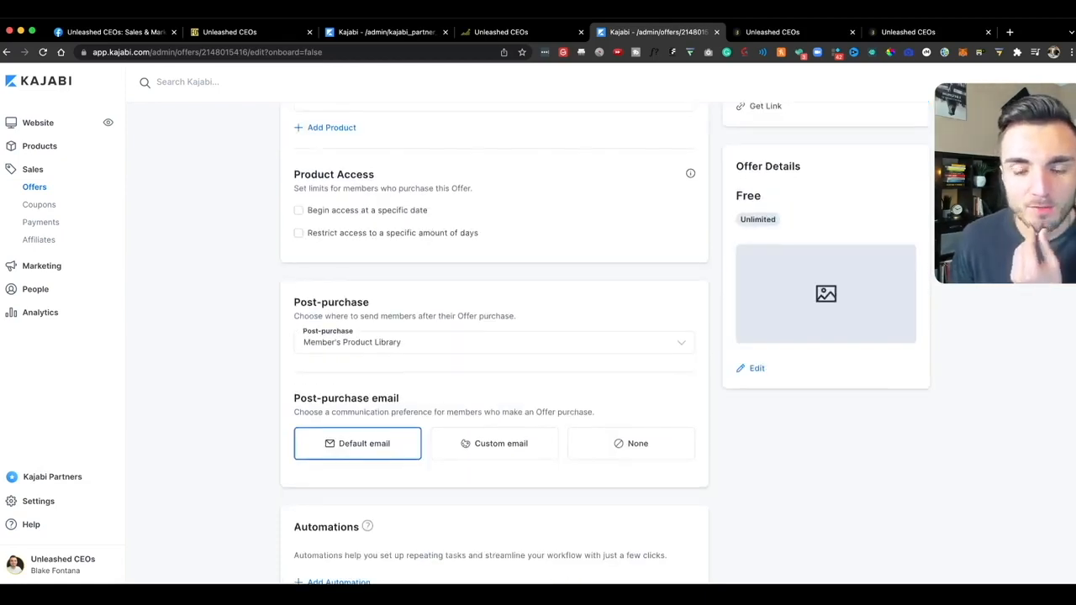
{"action": "scroll", "coordinate": [606, 342], "scroll_direction": "up", "scroll_amount": 2}
{"action": "scroll", "coordinate": [605, 342], "scroll_direction": "up", "scroll_amount": 4}
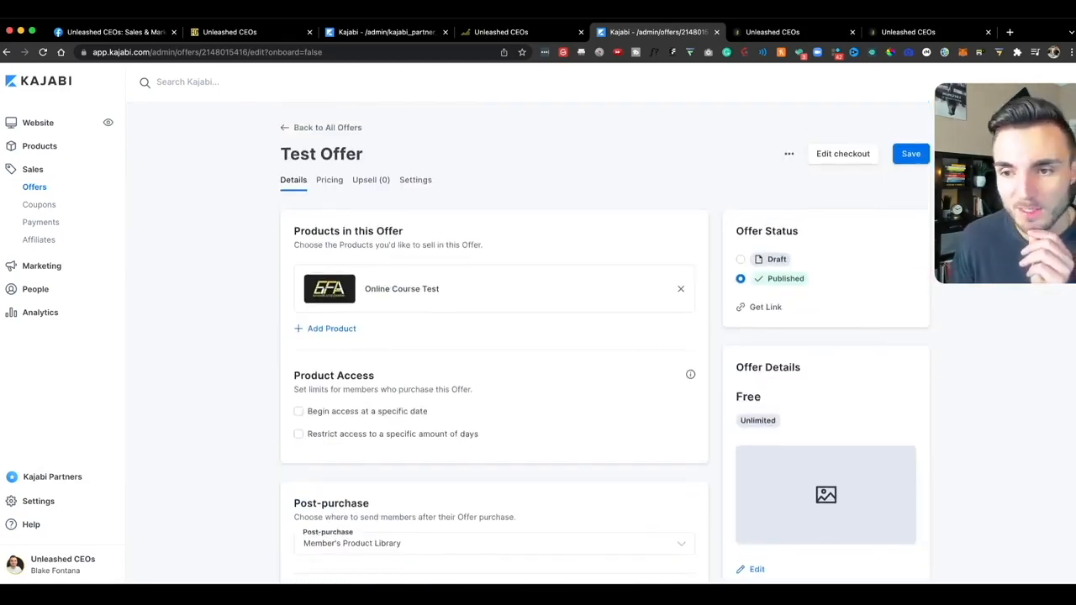
Save the published Test Offer and copy its purchase link
{"action": "left_click", "coordinate": [911, 154]}
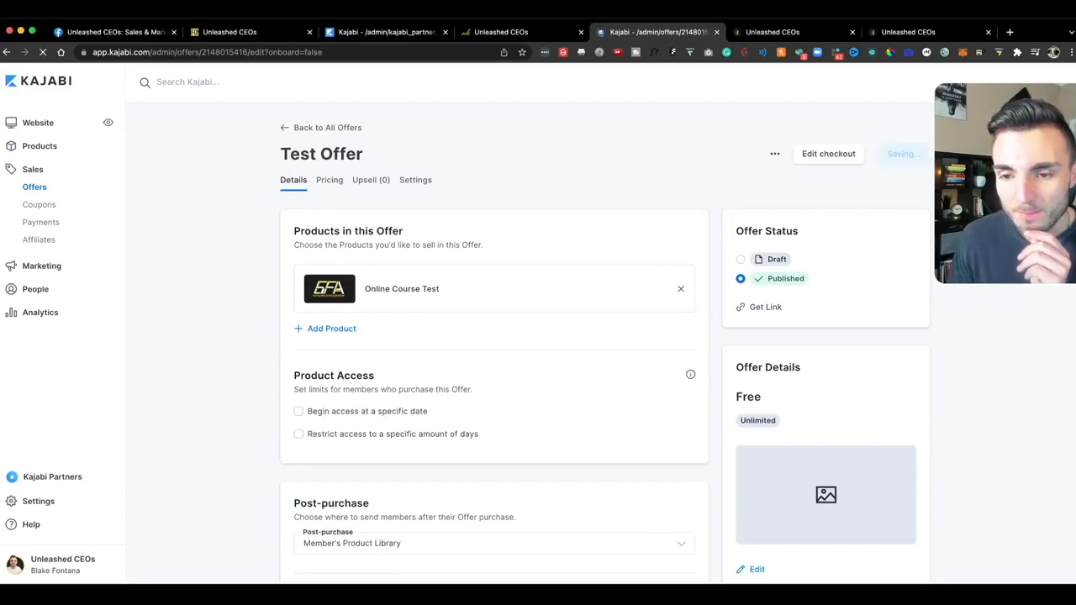
{"action": "left_click", "coordinate": [765, 307]}
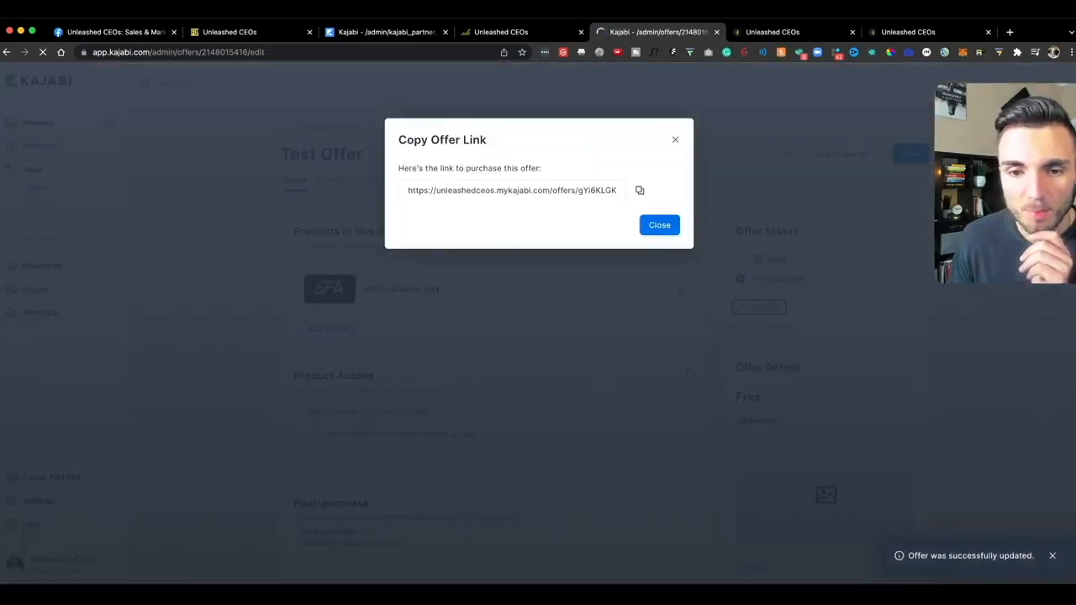
{"action": "left_click", "coordinate": [640, 191]}
Open the copied Test Offer link in the browser tab that holds the Welcome to the Course lesson preview
{"action": "left_click", "coordinate": [774, 32]}
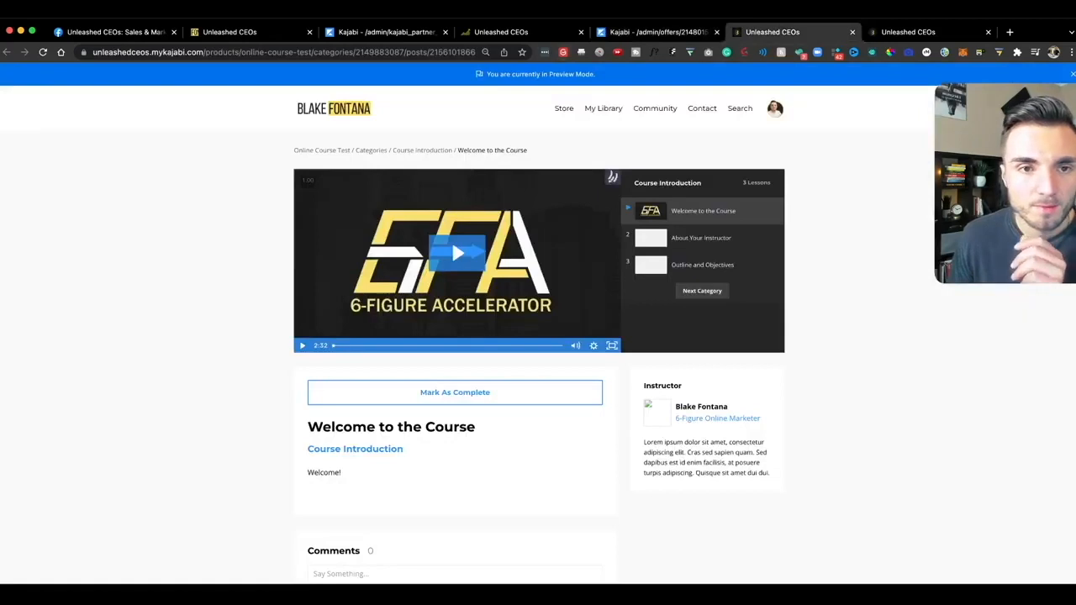
{"action": "key", "text": "ctrl+l"}
{"action": "key", "text": "ctrl+v"}
{"action": "key", "text": "Return"}
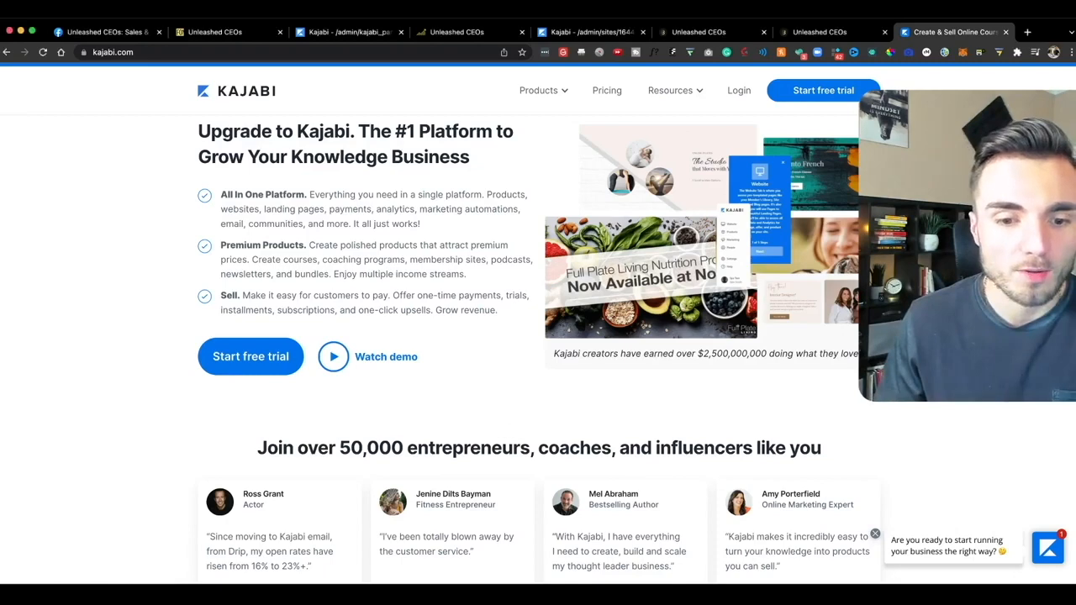
{"action": "scroll", "coordinate": [538, 336], "scroll_direction": "down", "scroll_amount": 10}
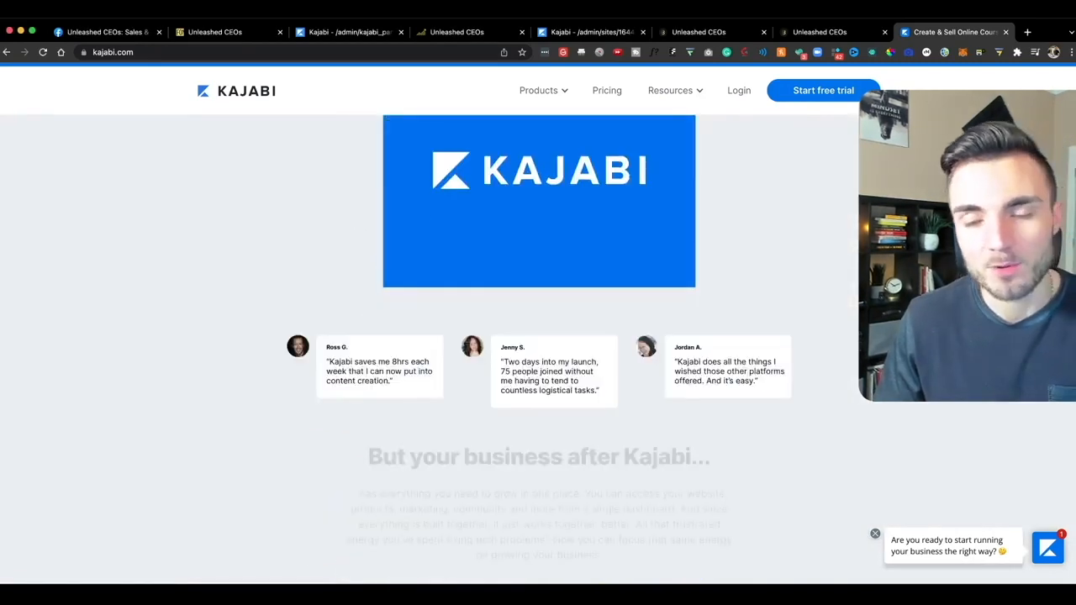
{"action": "scroll", "coordinate": [538, 337], "scroll_direction": "down", "scroll_amount": 2}
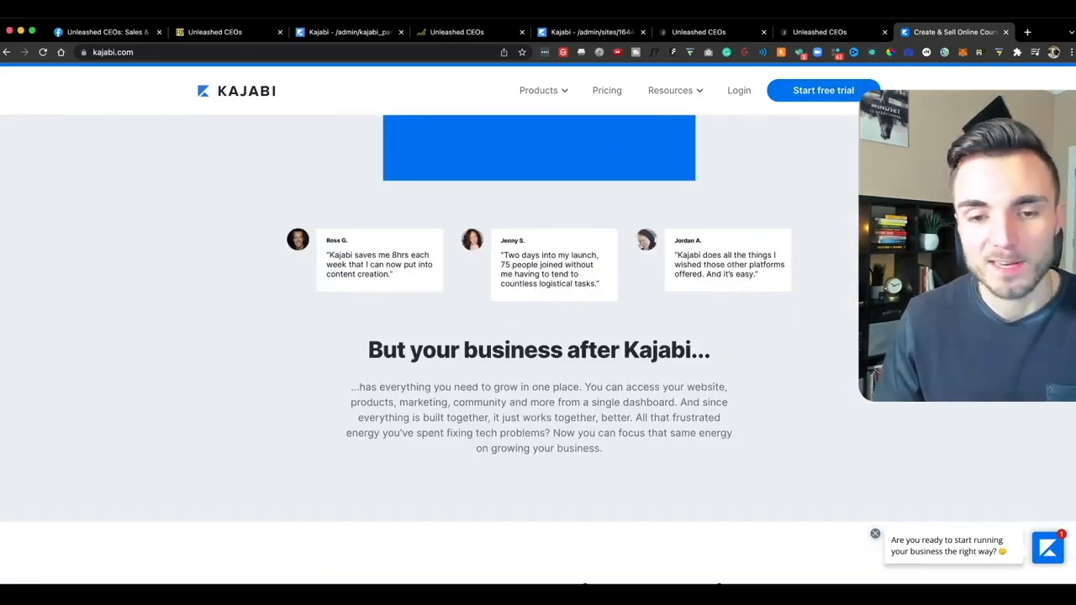